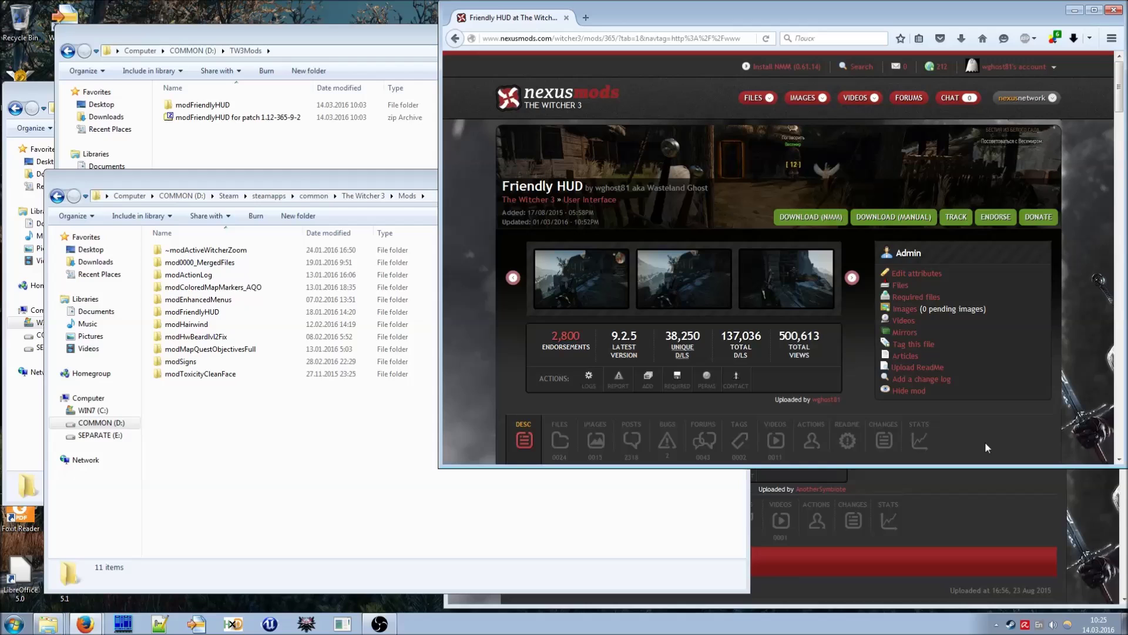
Step: Read the installation note in the Friendly HUD mod's description about following the readme with NMM or a manual install
scroll(958, 342, "down", 5)
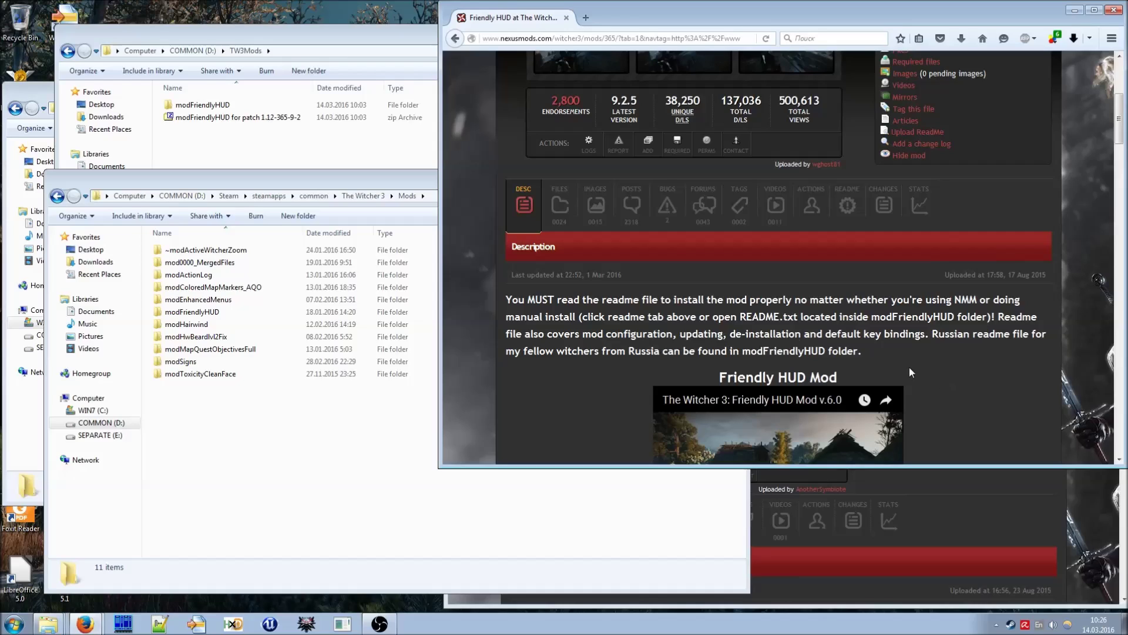
left_click_drag(513, 301, 593, 304)
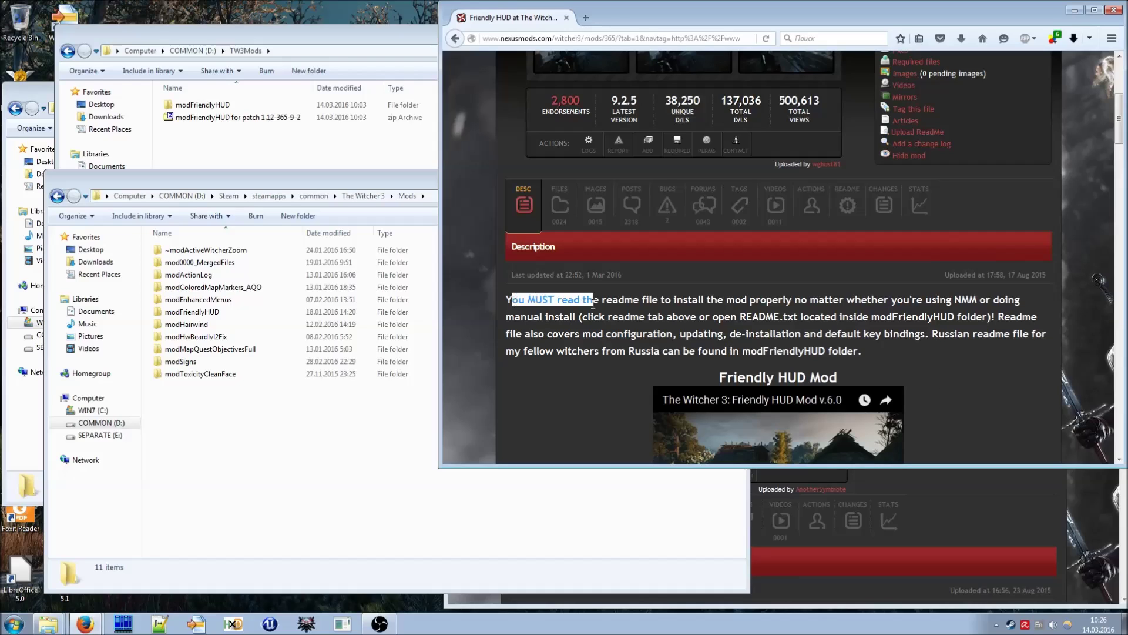
left_click(646, 300)
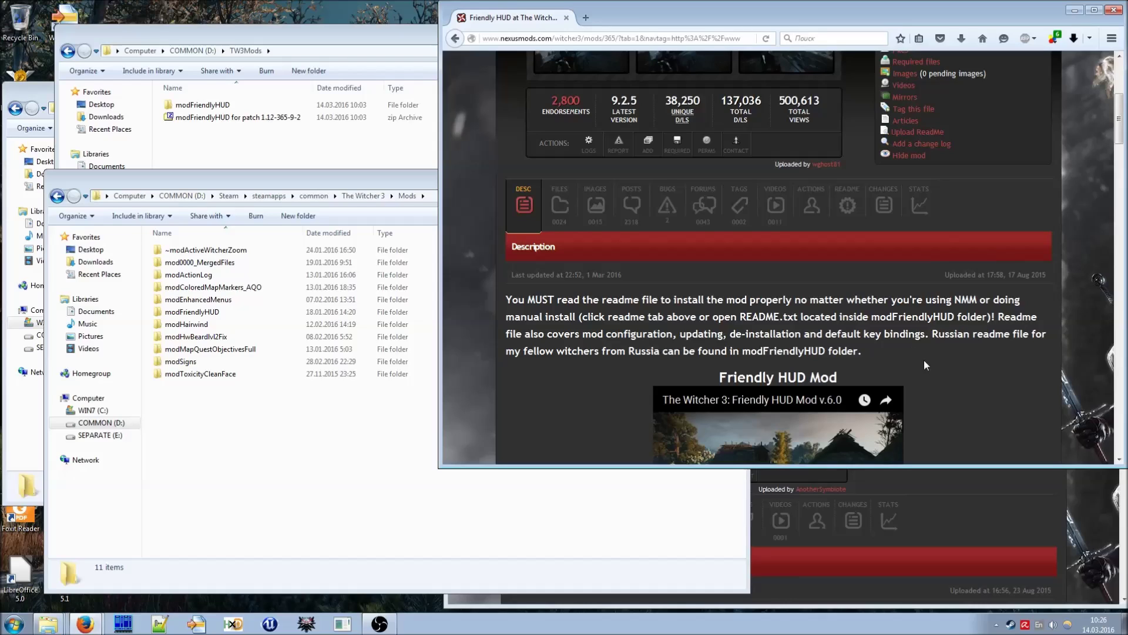
left_click_drag(869, 304, 981, 304)
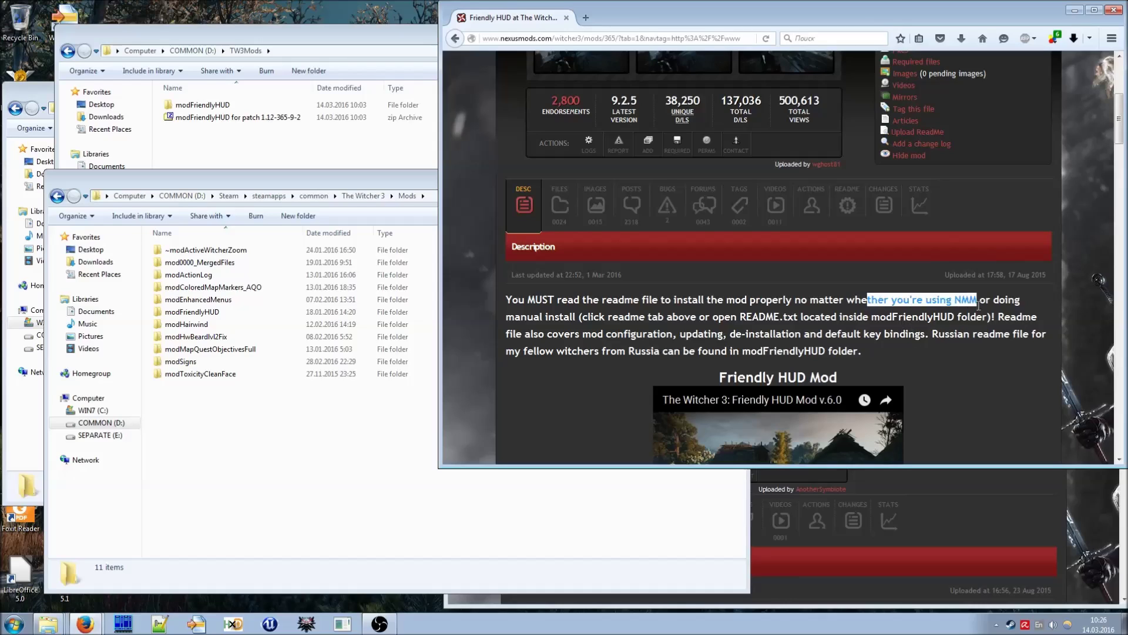
left_click(1010, 304)
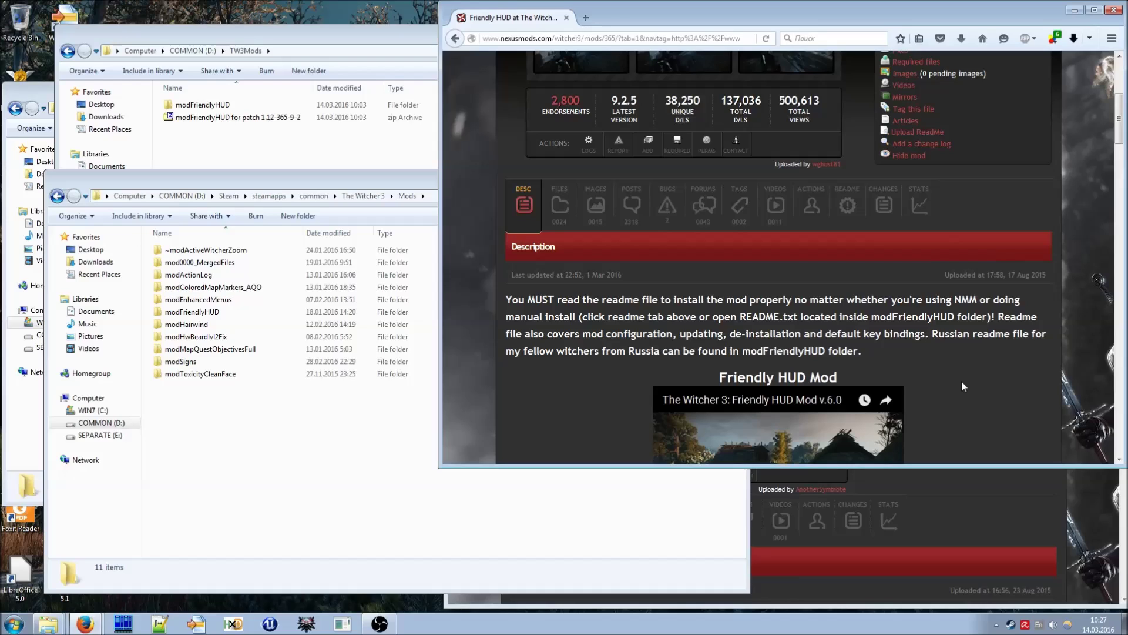
Step: Open the Friendly HUD mod's file list and examine its main files and translation updates for patch 1.12
left_click(562, 212)
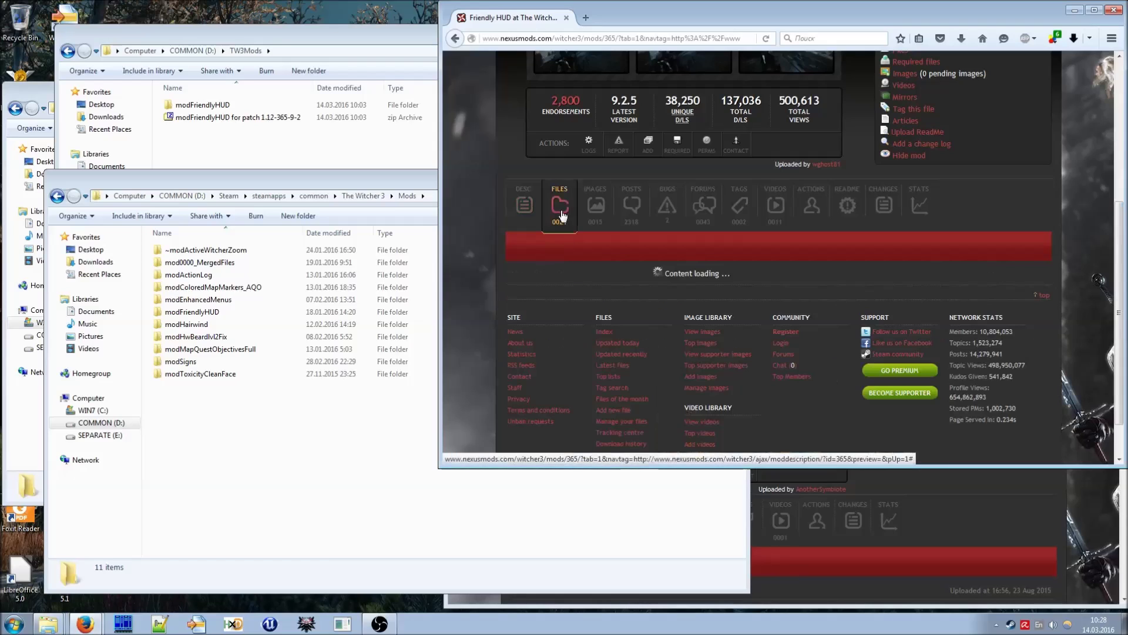
scroll(811, 348, "down", 3)
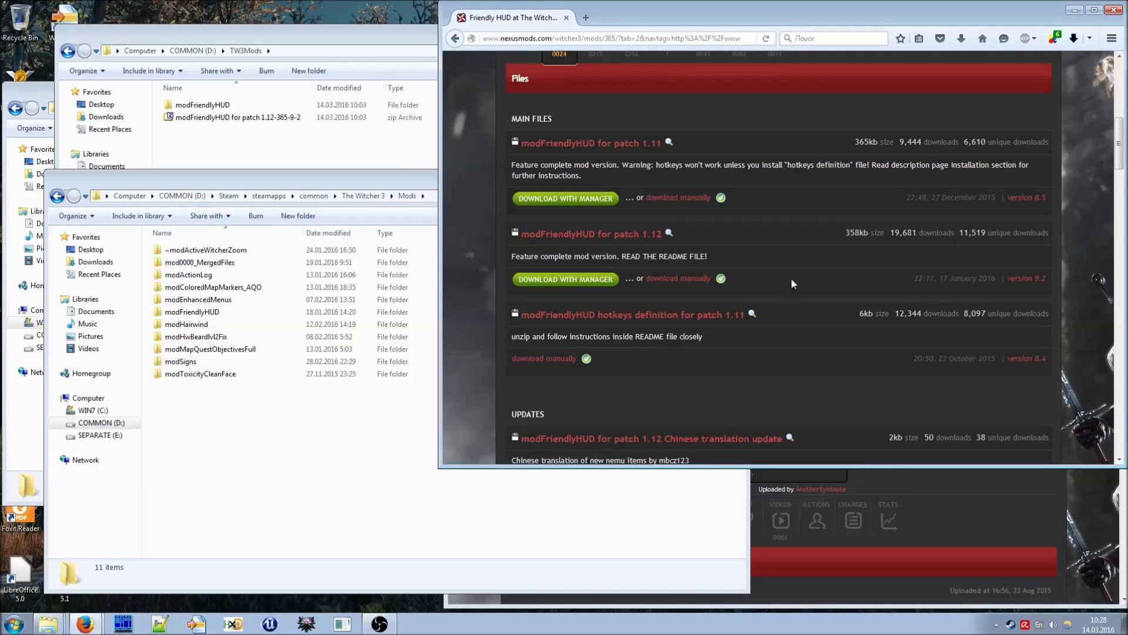
scroll(802, 340, "down", 3)
scroll(802, 340, "down", 1)
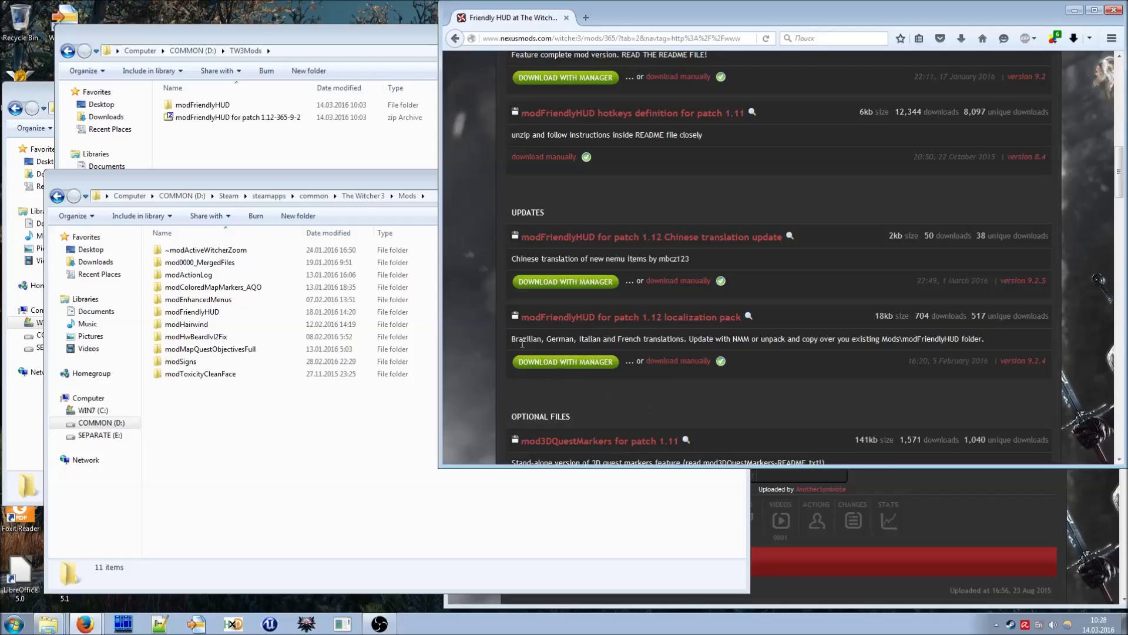
scroll(785, 387, "up", 4)
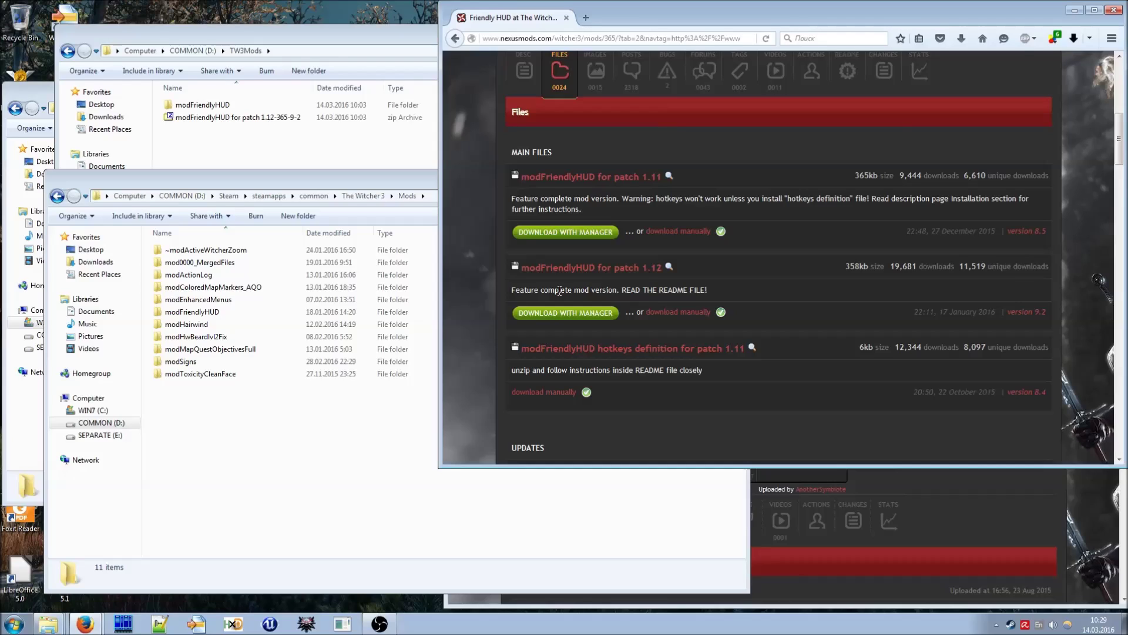
Step: Switch to the TW3Mods folder in Windows Explorer and open the README file inside the unpacked modFriendlyHUD folder
left_click(378, 145)
left_click(268, 120)
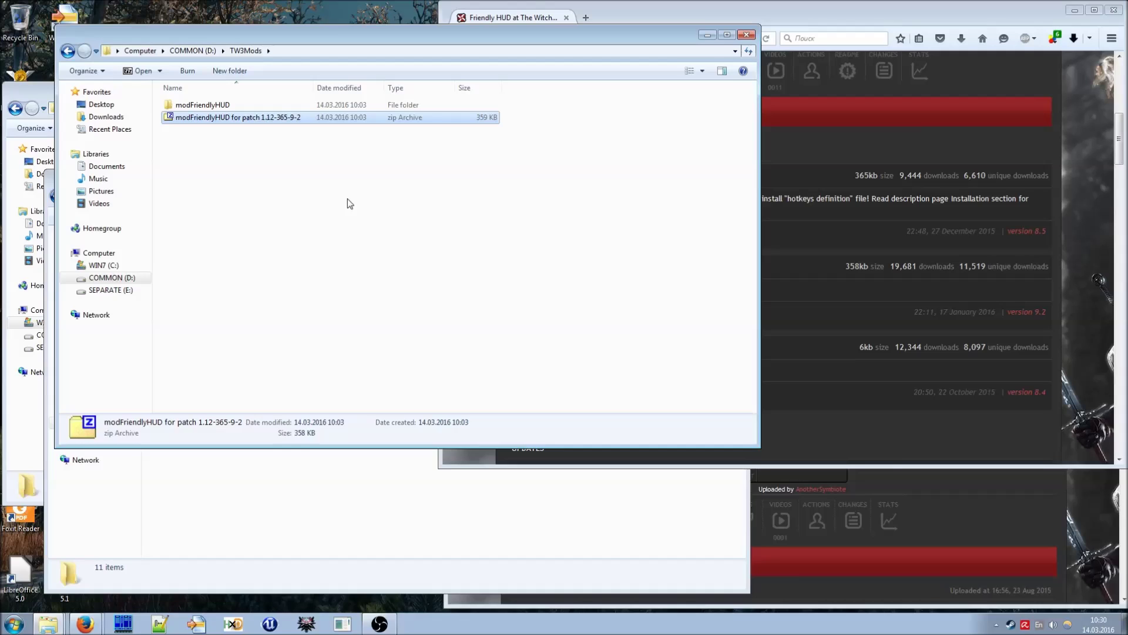
left_click(202, 106)
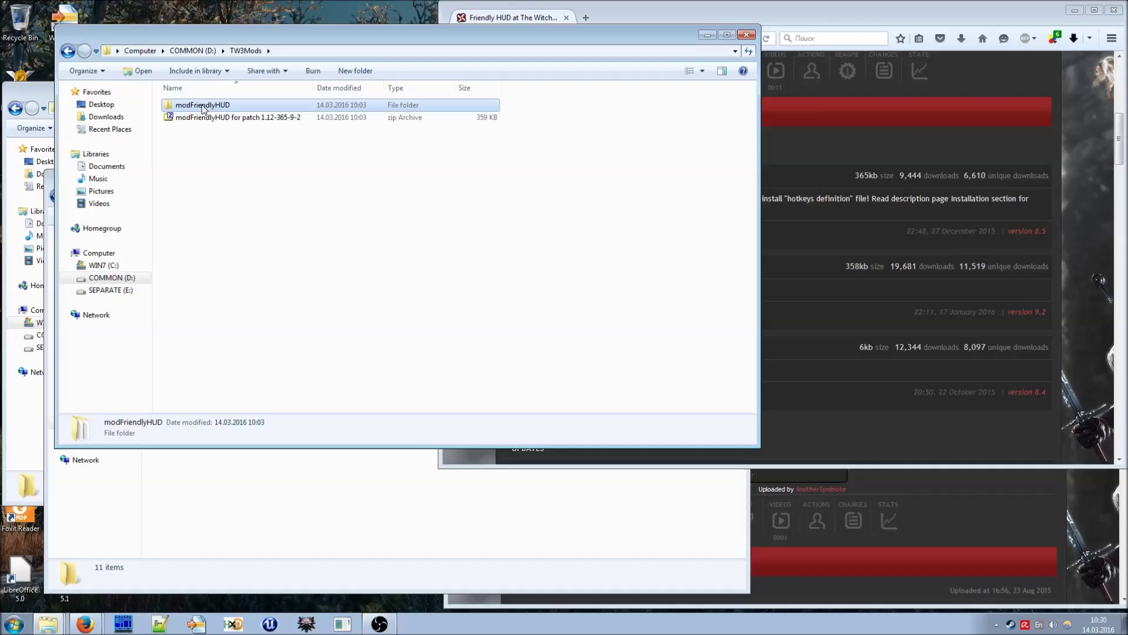
double_click(203, 106)
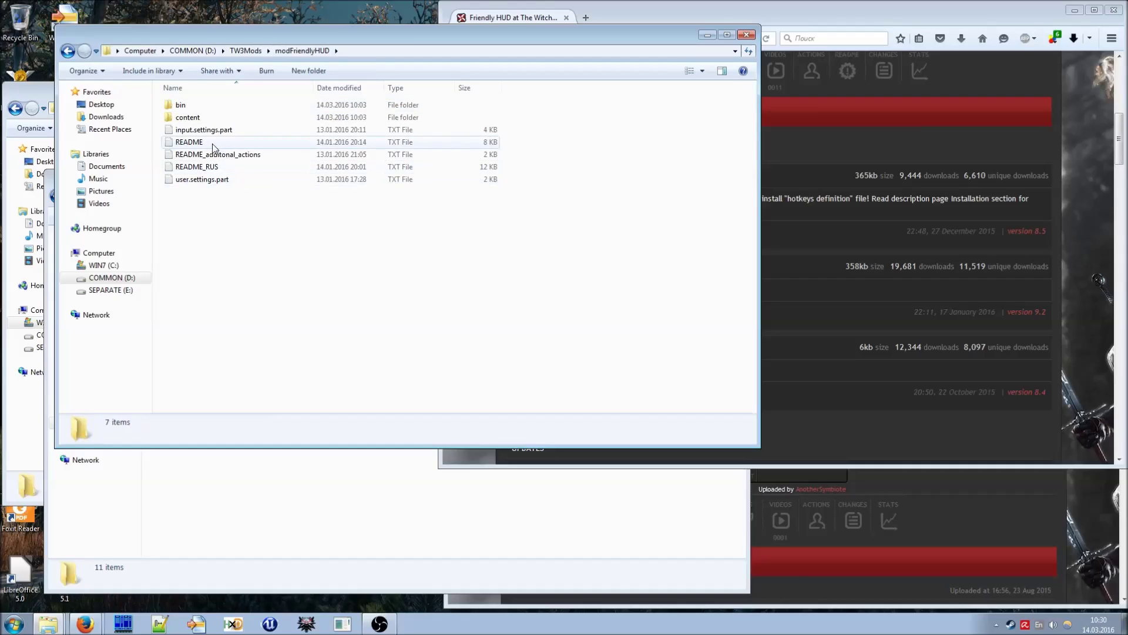
double_click(213, 143)
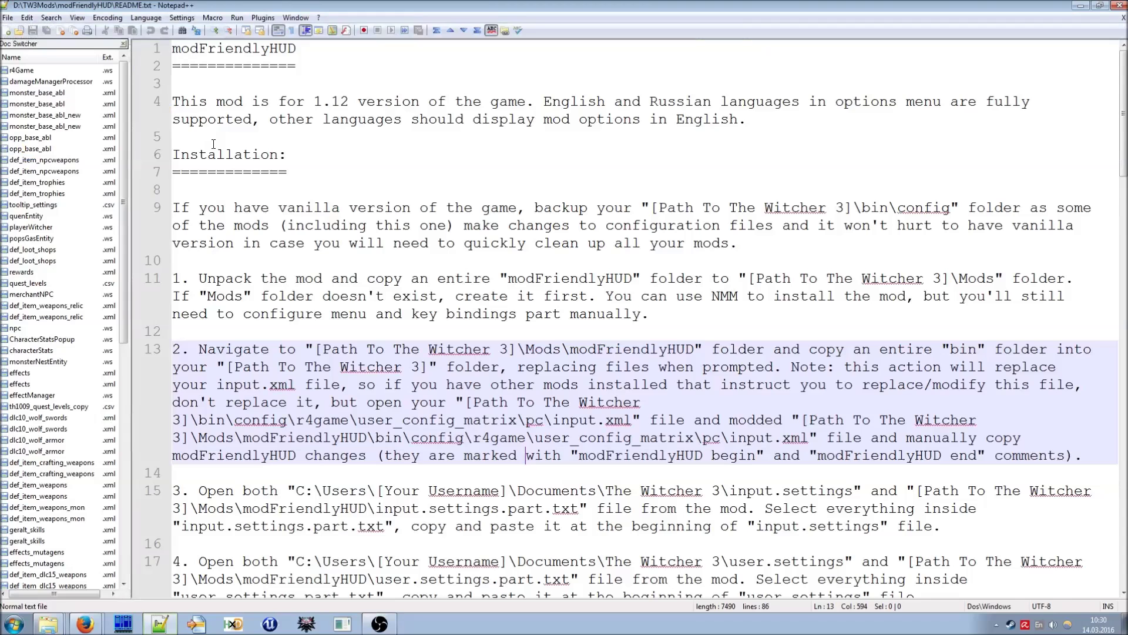
Step: Examine the first installation instructions in the README, from the vanilla config backup through step 2 on the bin folder
left_click(455, 119)
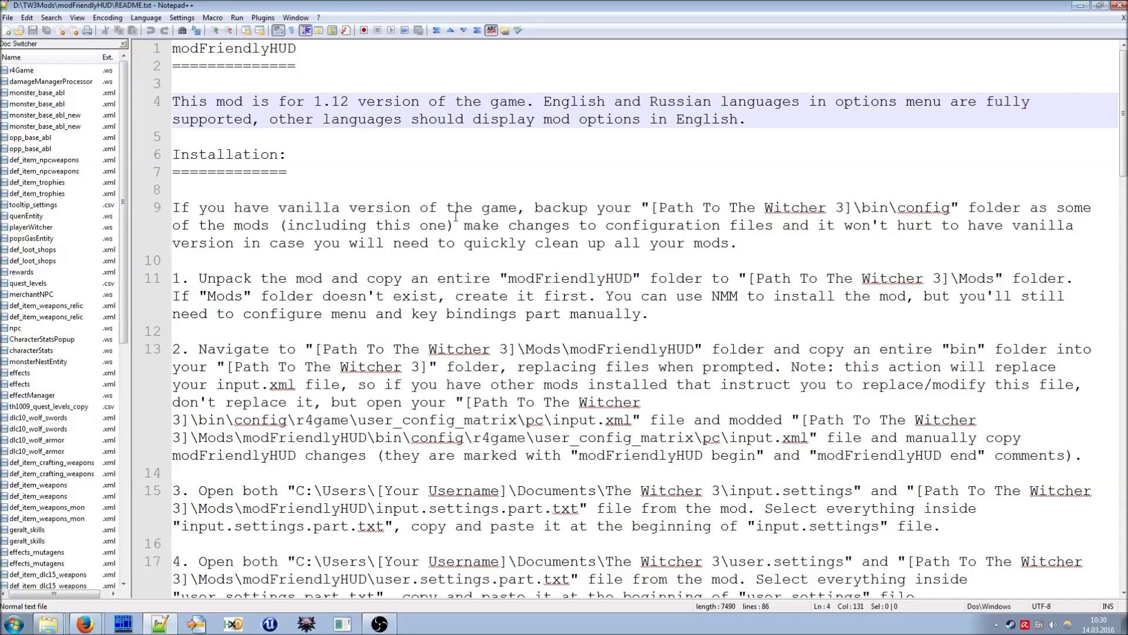
key("Down")
key("Down")
key("Down")
key("Down")
key("Down")
key("Down")
key("Down")
key("Down")
key("Down")
key("Down")
key("Down")
key("Down")
key("Down")
key("Down")
key("Down")
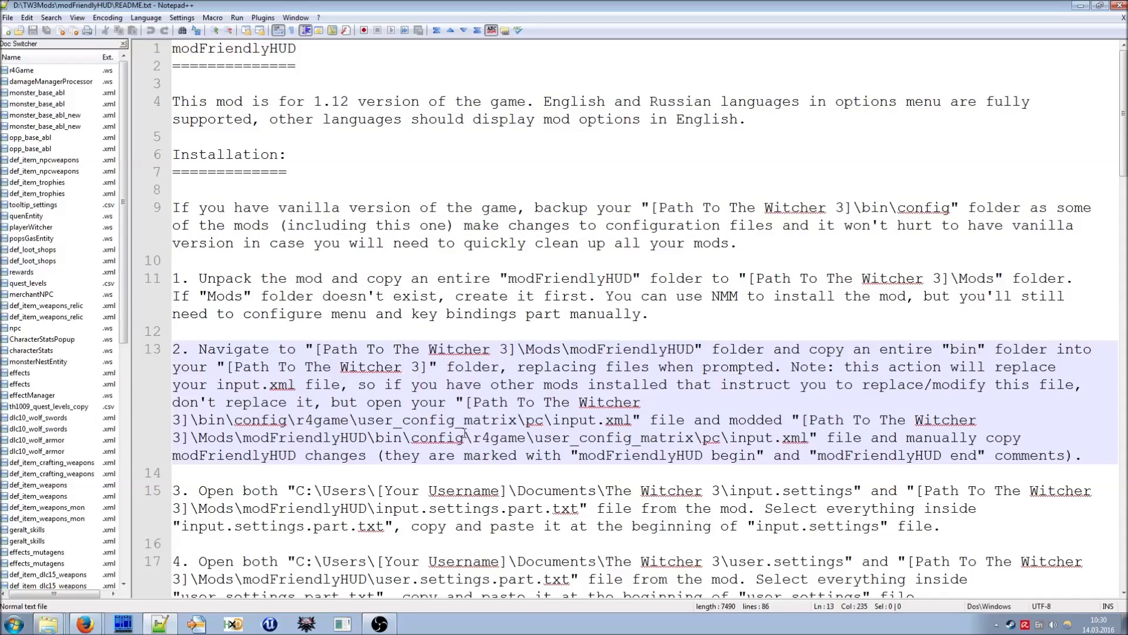
Step: Review the README's key bindings, configuration, updating and de-installation sections, and go back to the modFriendlyHUD folder
scroll(464, 433, "down", 4)
scroll(465, 433, "down", 8)
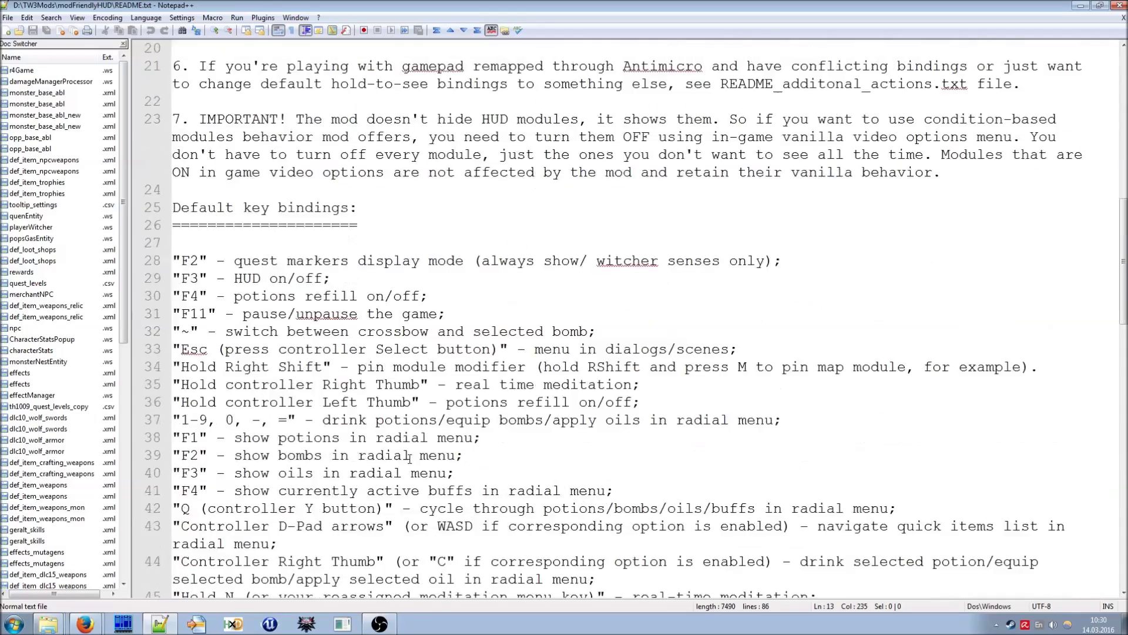
left_click(325, 317)
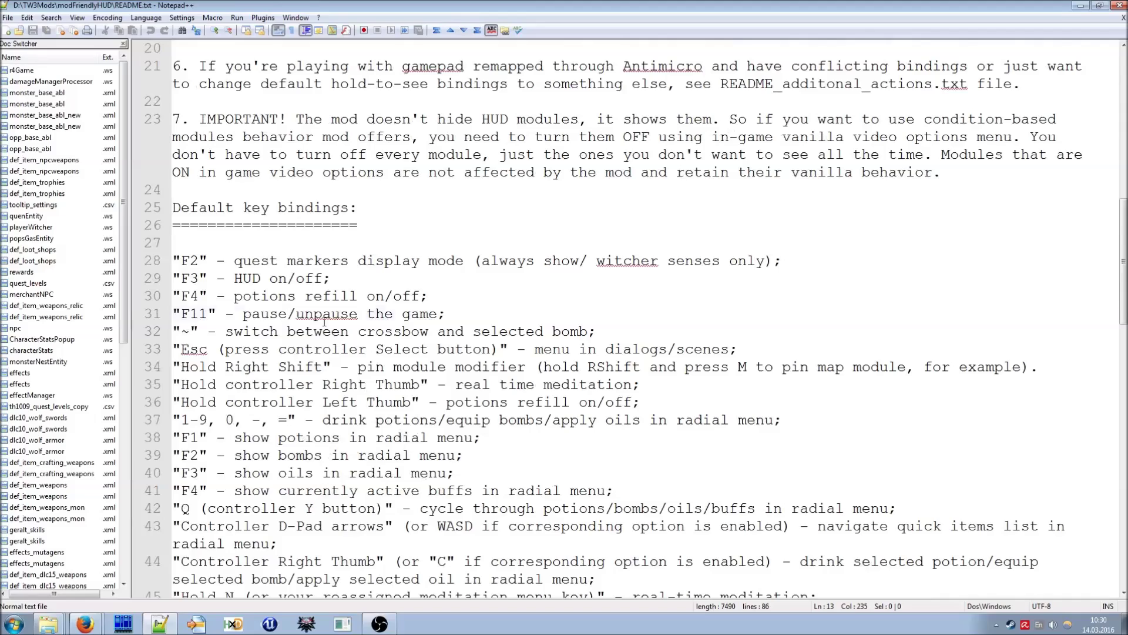
scroll(372, 433, "down", 6)
left_click(371, 433)
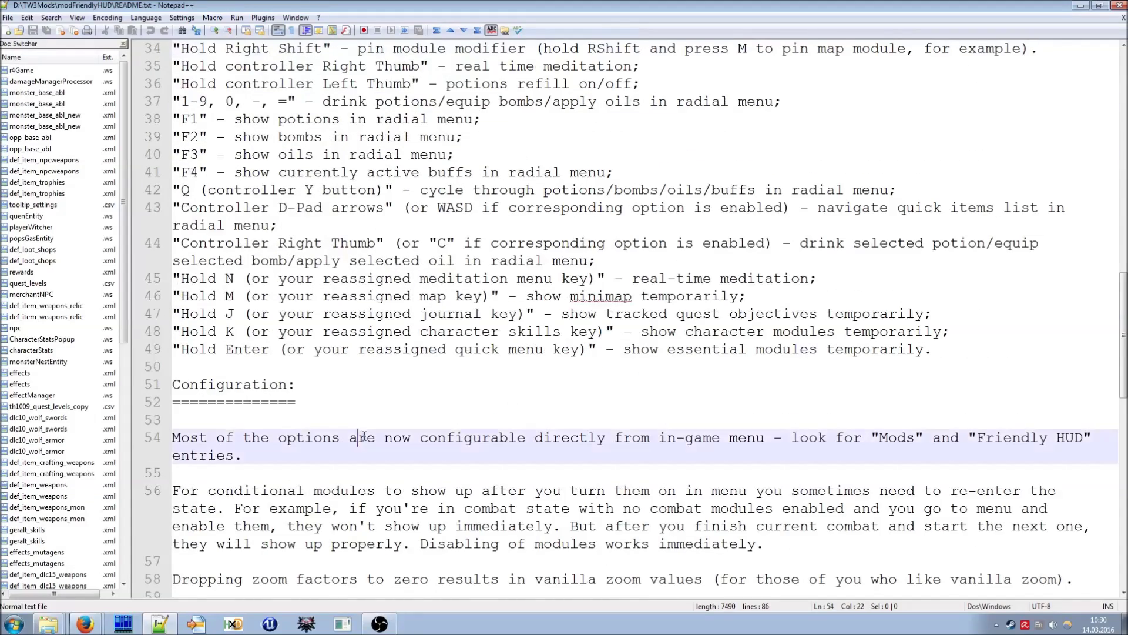
scroll(376, 434, "down", 4)
scroll(395, 435, "down", 3)
scroll(395, 434, "down", 7)
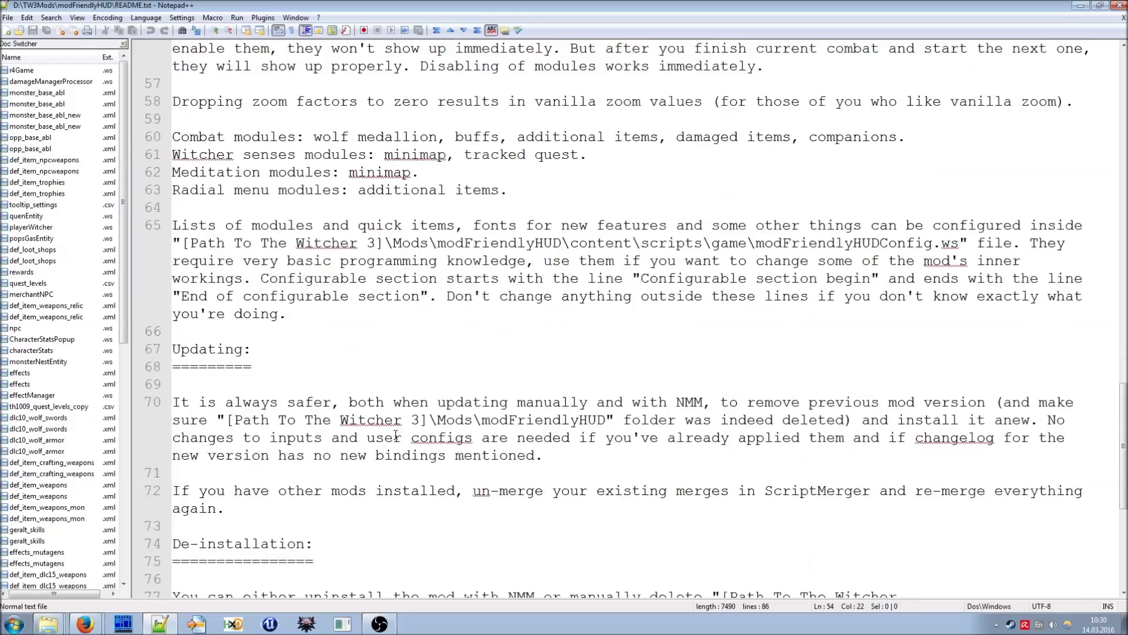
left_click(340, 367)
scroll(405, 457, "down", 2)
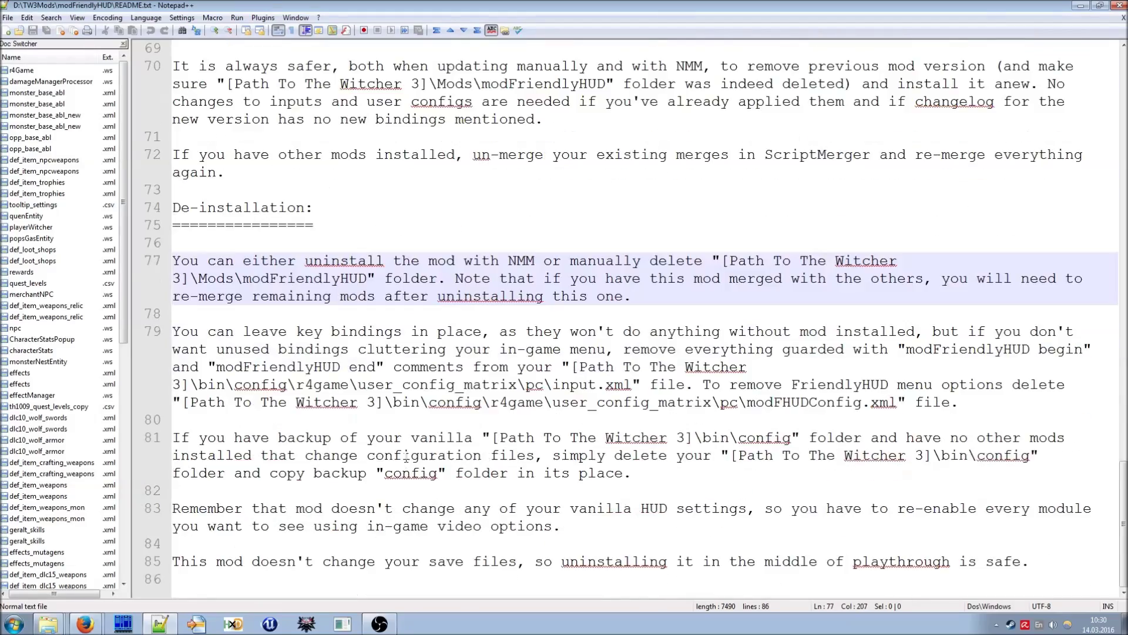
scroll(405, 458, "up", 14)
scroll(407, 460, "up", 10)
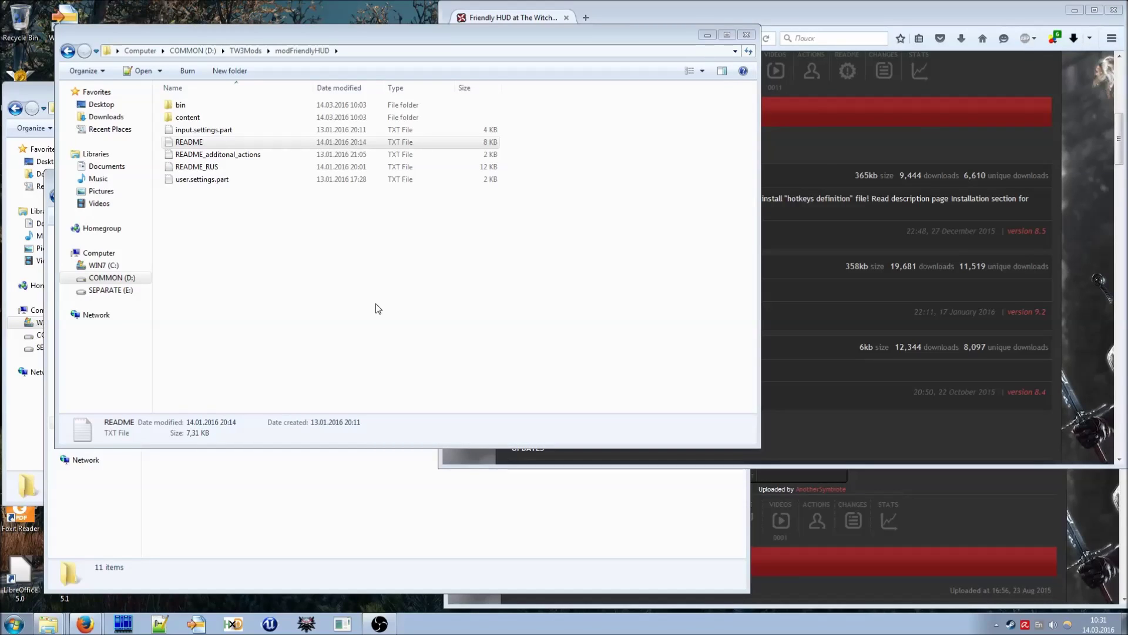
Step: Copy the unpacked modFriendlyHUD folder from TW3Mods and switch to The Witcher 3 Mods folder
left_click(67, 52)
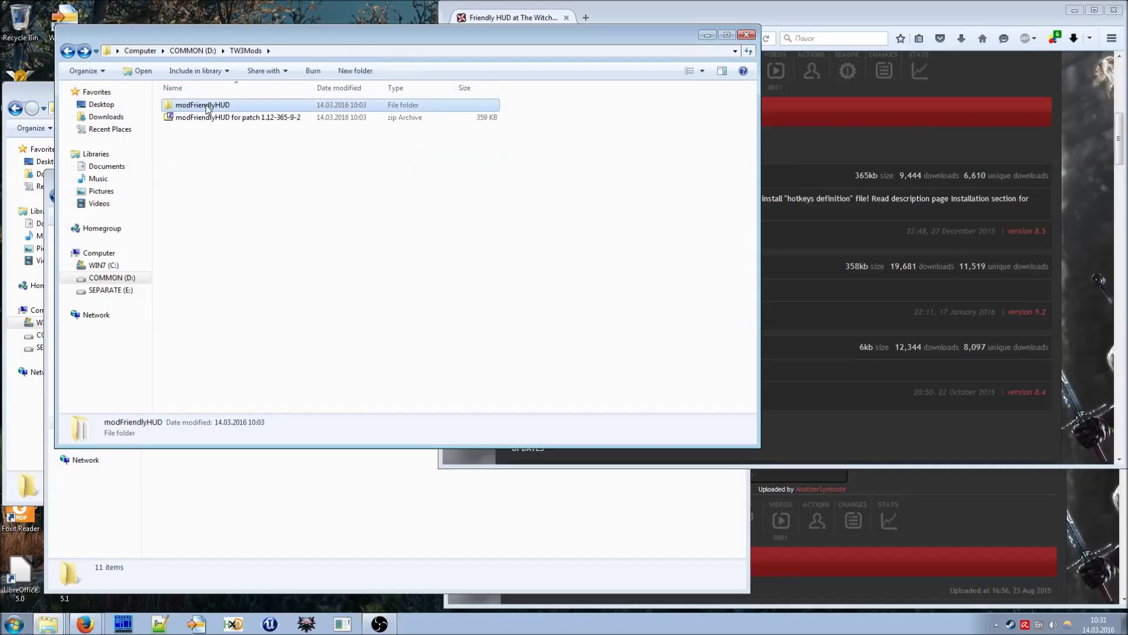
right_click(207, 108)
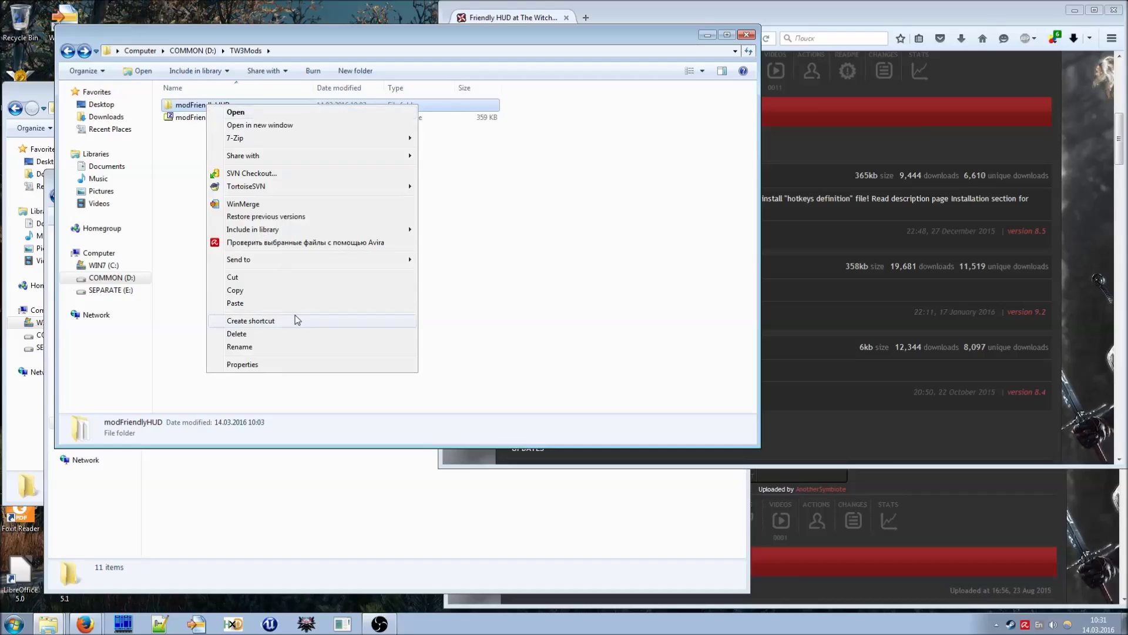
left_click(243, 290)
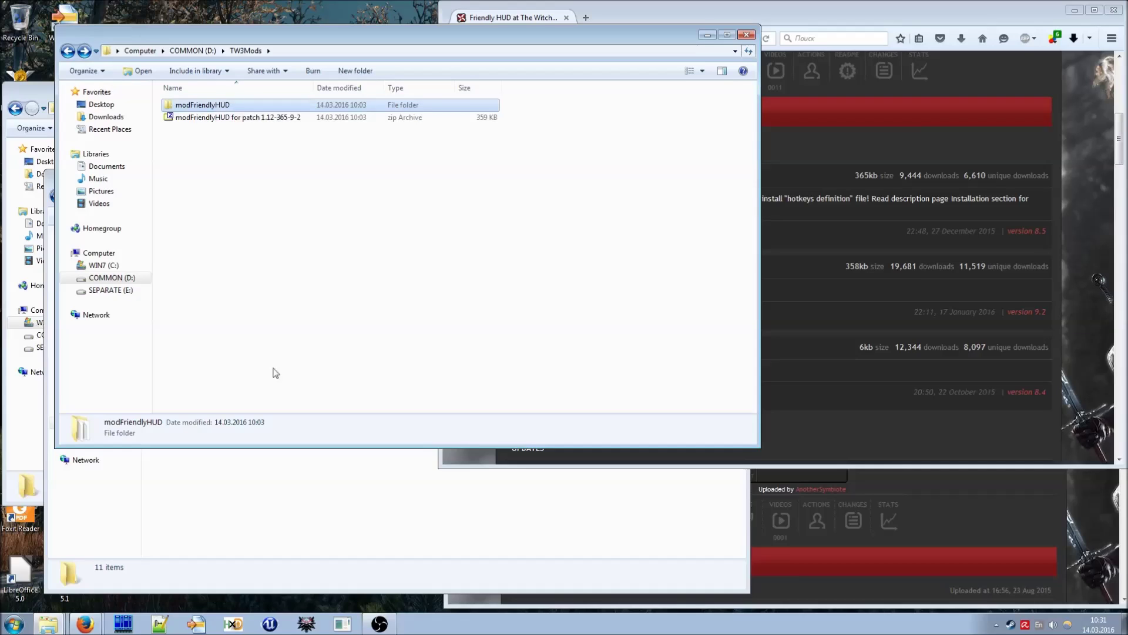
left_click(357, 530)
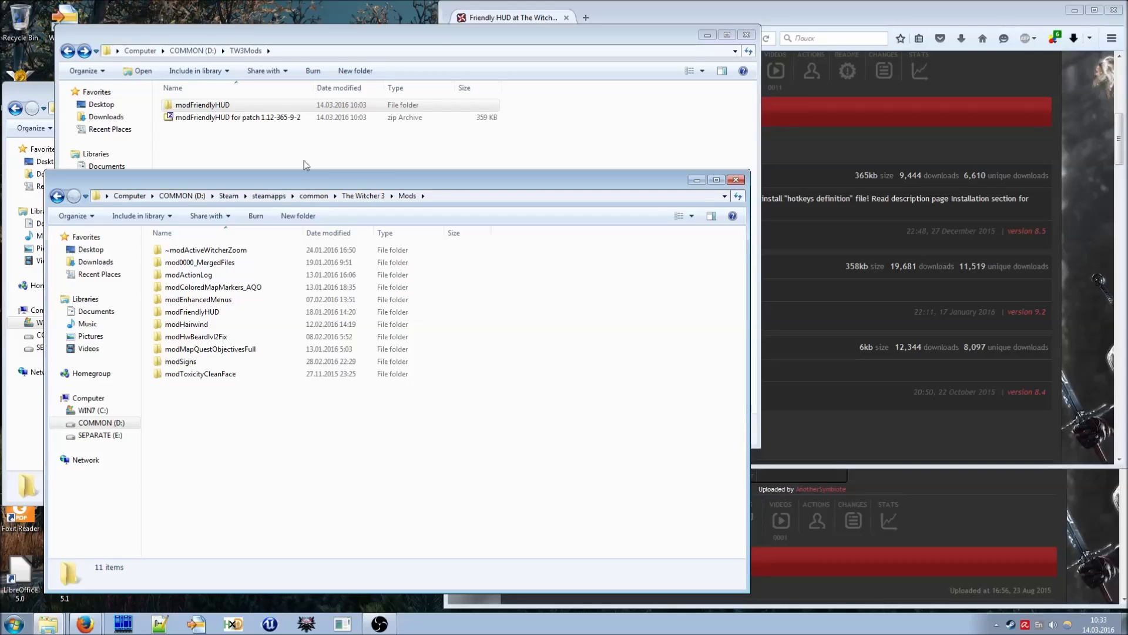
Step: Locate the bin folder inside TW3Mods\modFriendlyHUD and return to the game's Mods folder
double_click(234, 106)
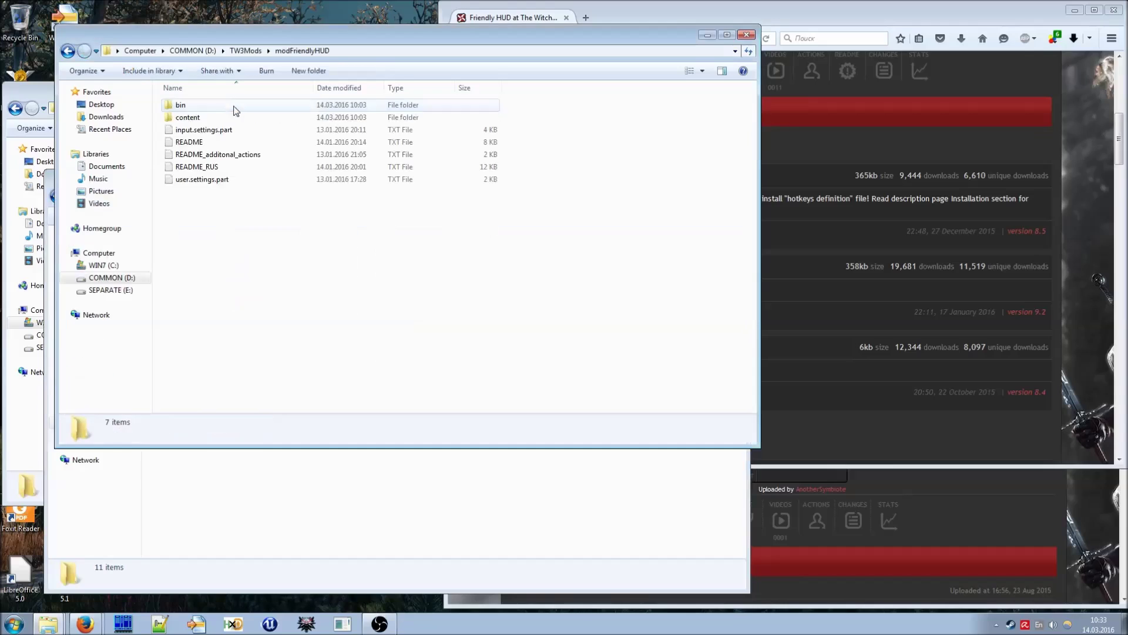
left_click(196, 110)
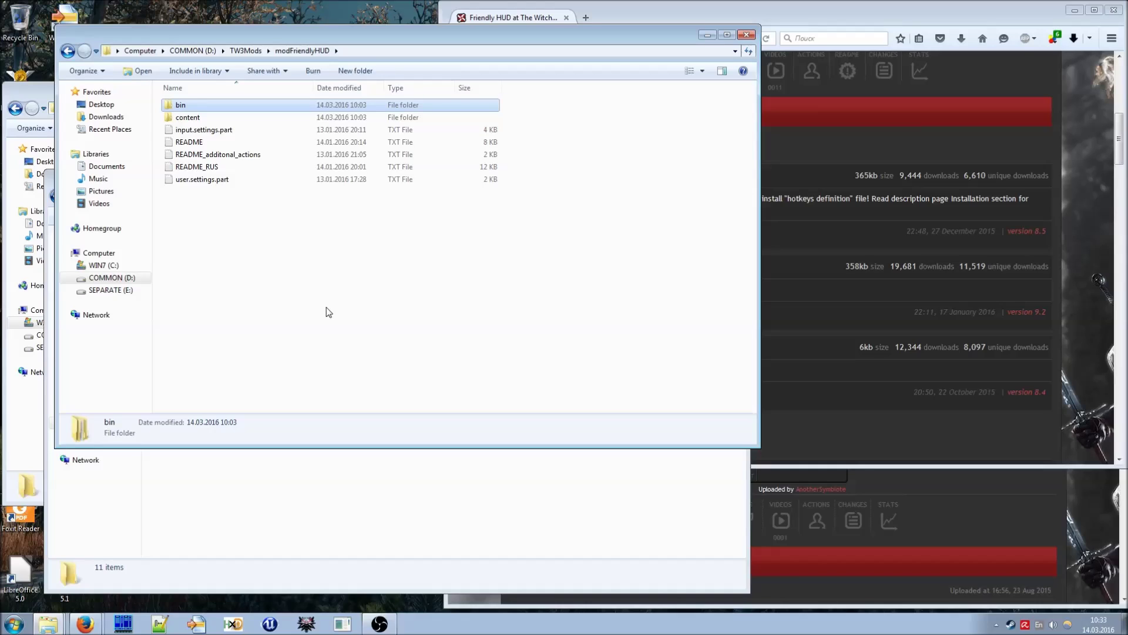
left_click(369, 498)
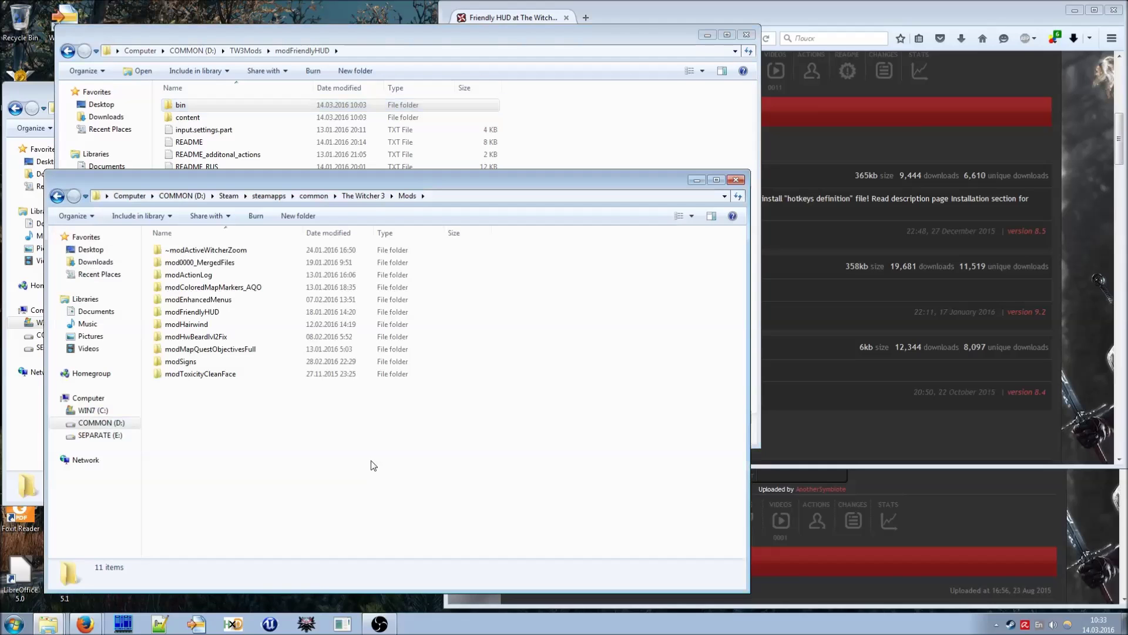
Step: Back up the game's bin folder by copying it from The Witcher 3 folder into TW3Mods
left_click(355, 196)
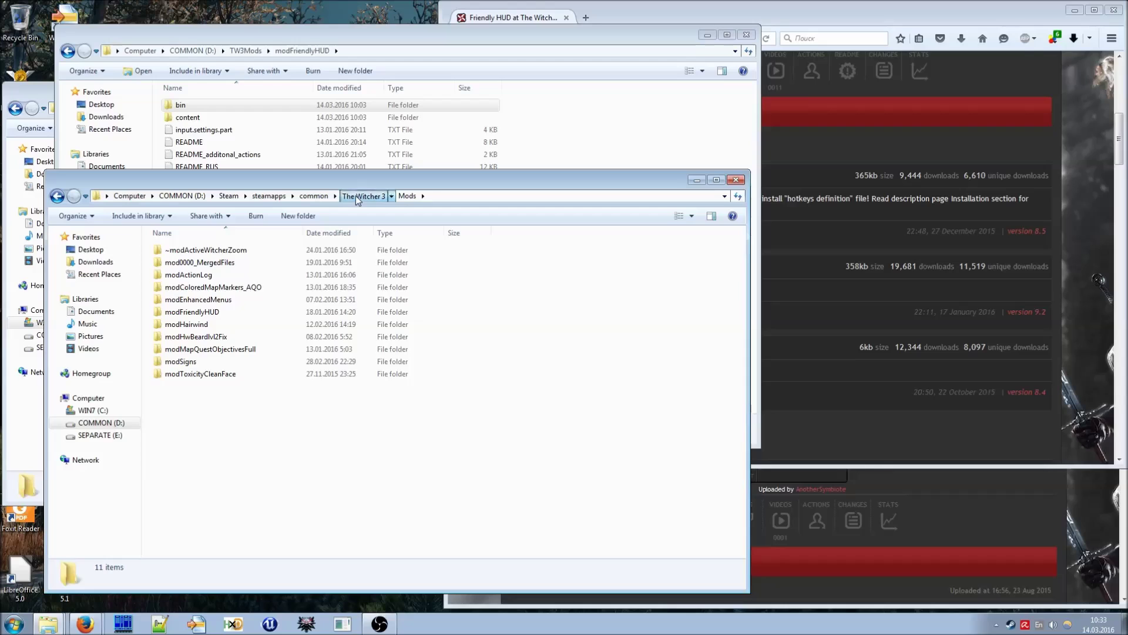
left_click(191, 287)
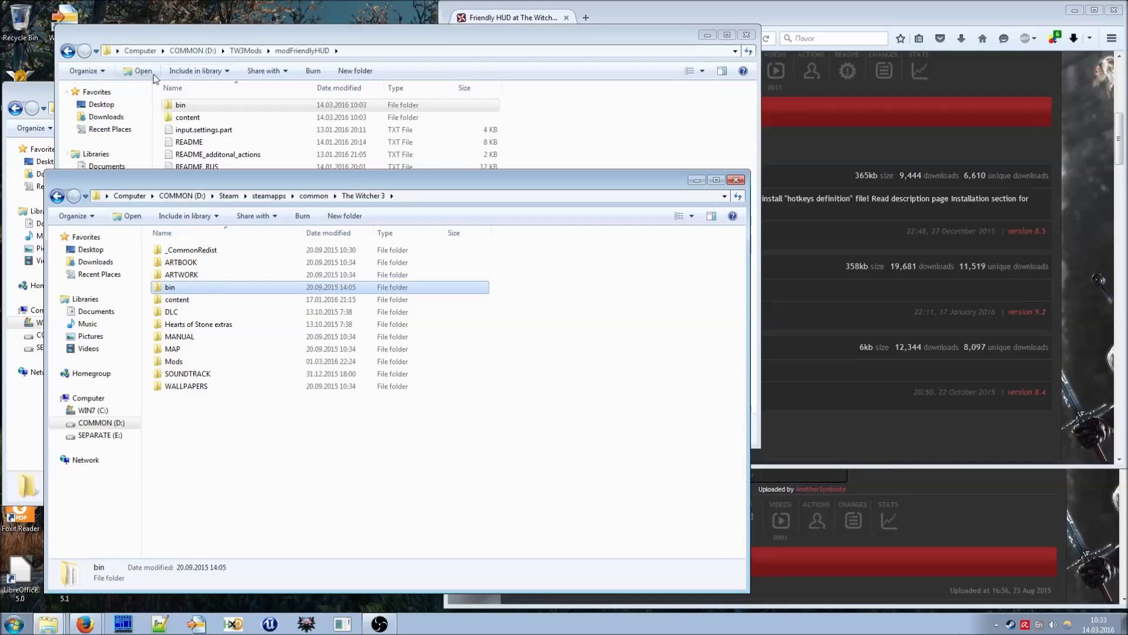
left_click(247, 51)
left_click(320, 222)
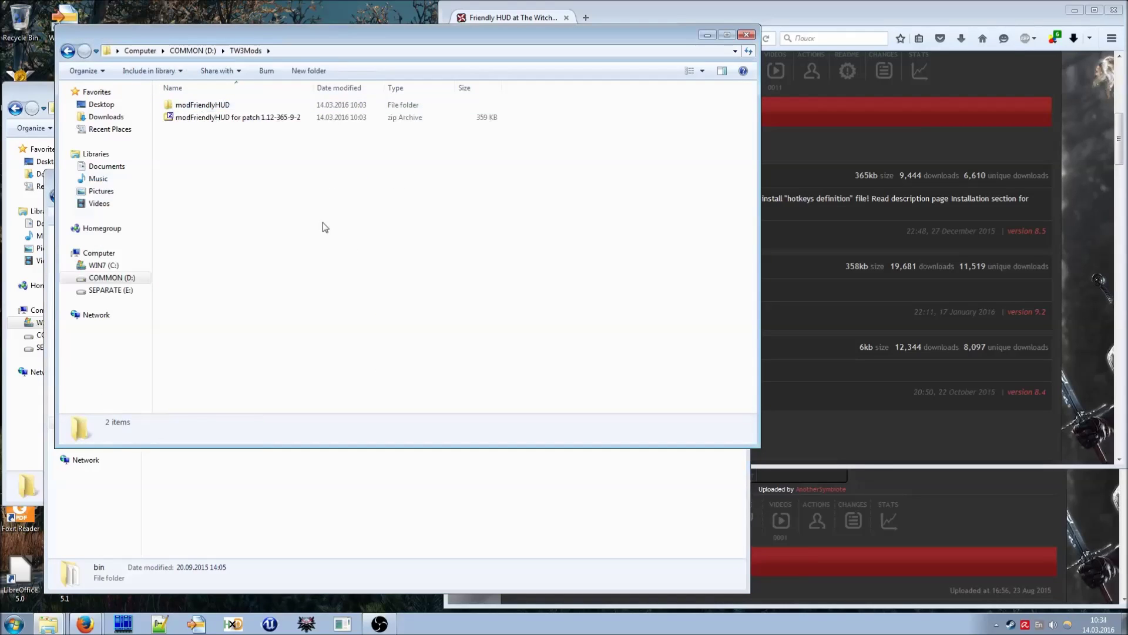
key("ctrl+v")
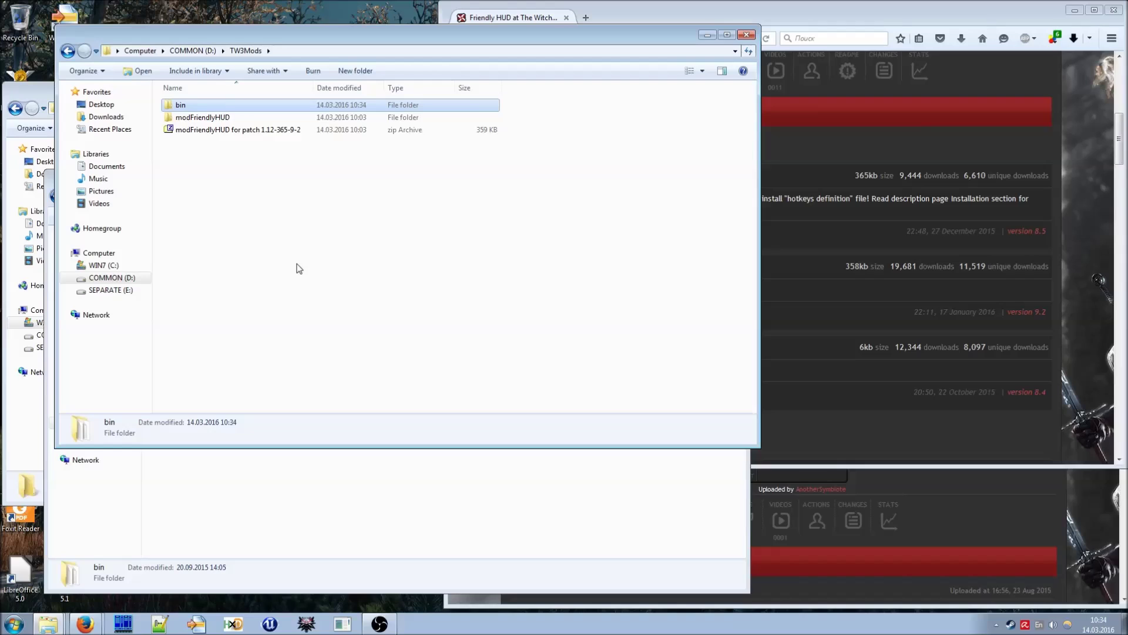
Step: Select modFriendlyHUD's bin folder, bring up The Witcher 3 game folder, and return to the modFriendlyHUD folder
double_click(213, 119)
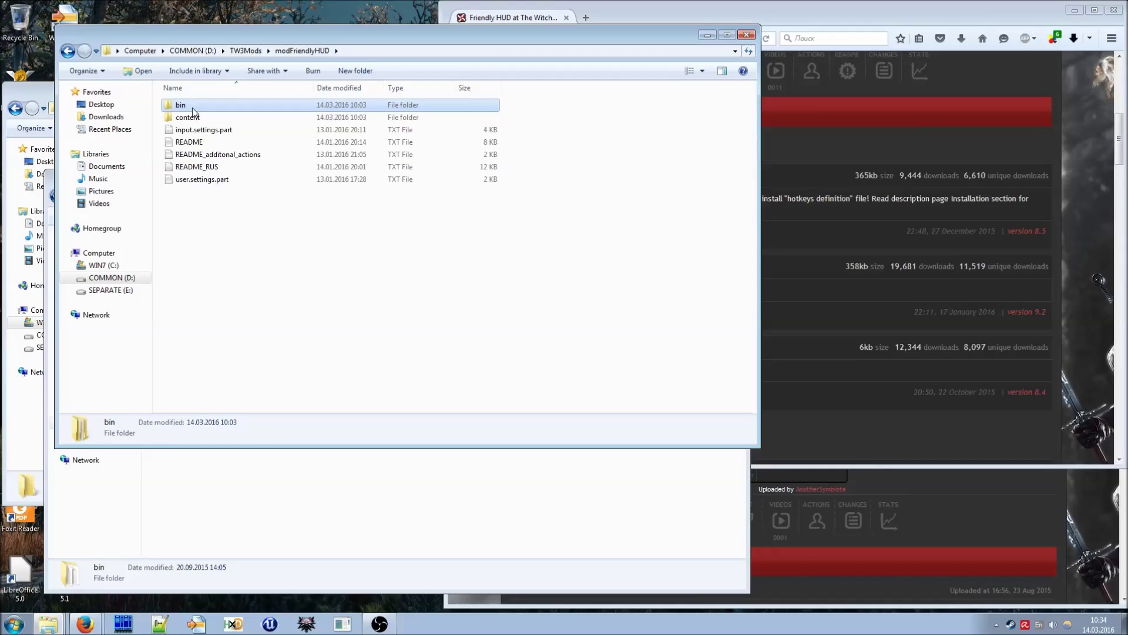
left_click(318, 496)
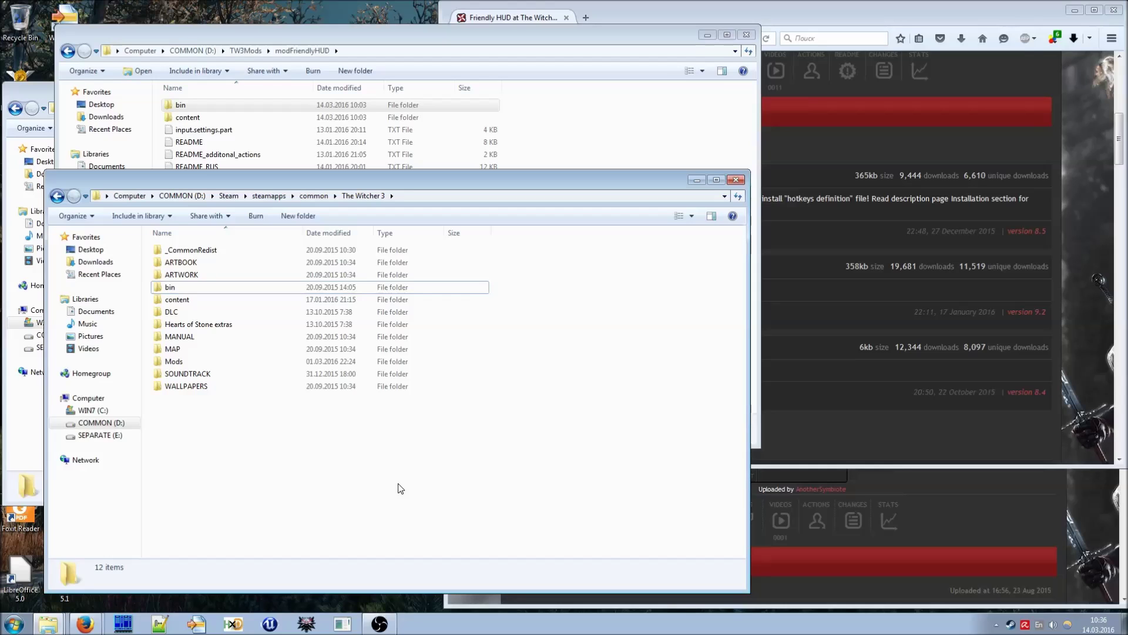
left_click(546, 154)
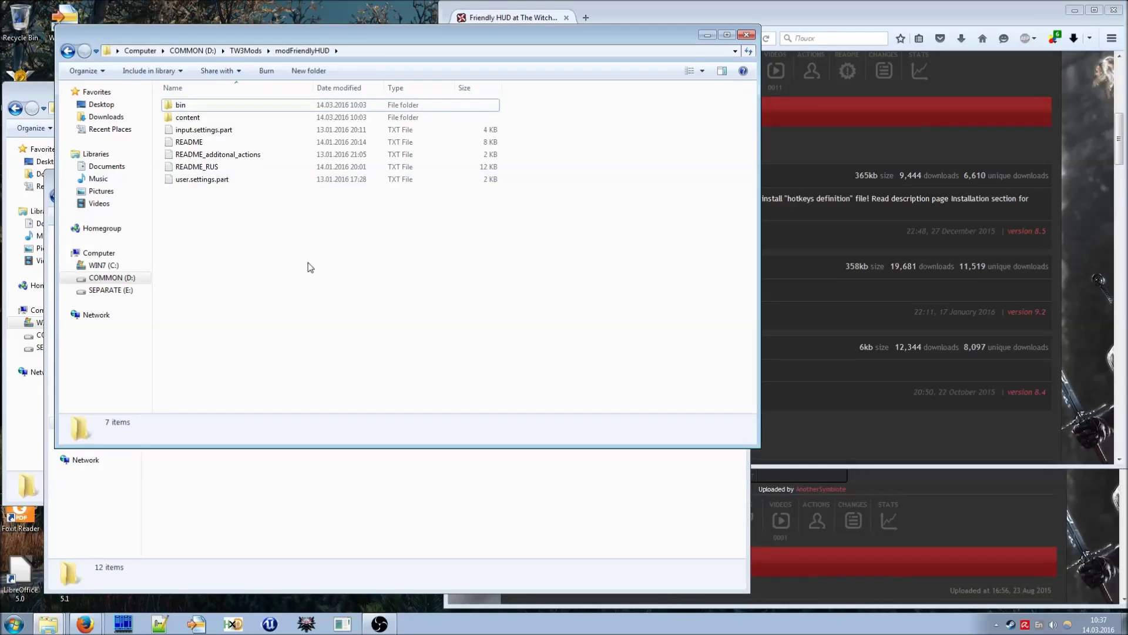
Step: Open input.settings.part and user.settings.part from the modFriendlyHUD folder in the text editor, and return to the folder windows
double_click(230, 130)
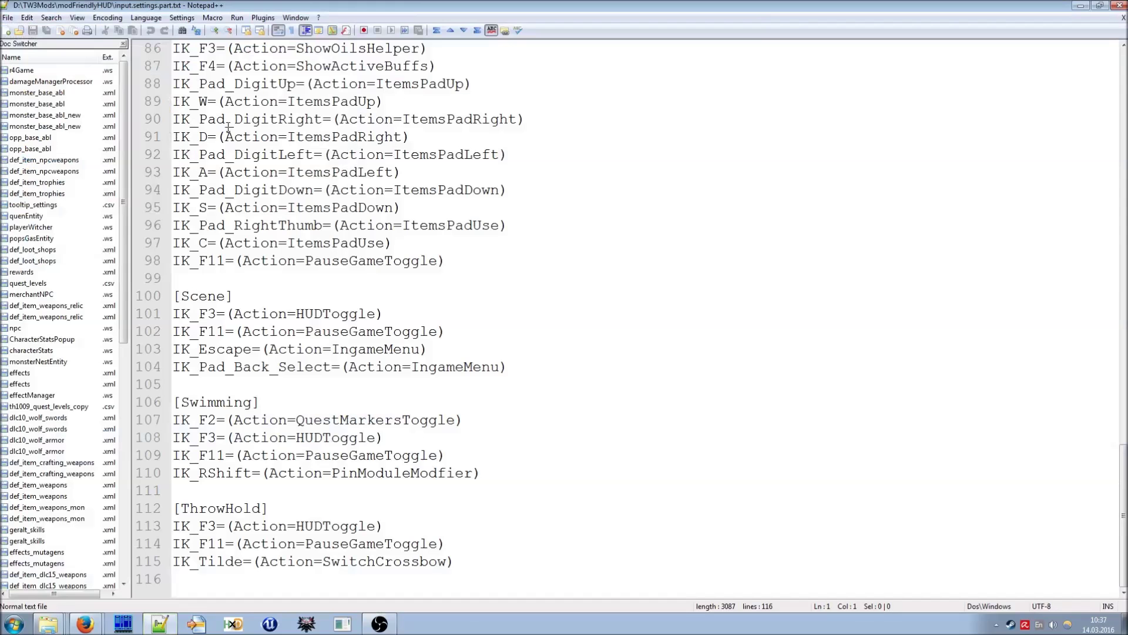
key("alt+Tab")
double_click(232, 181)
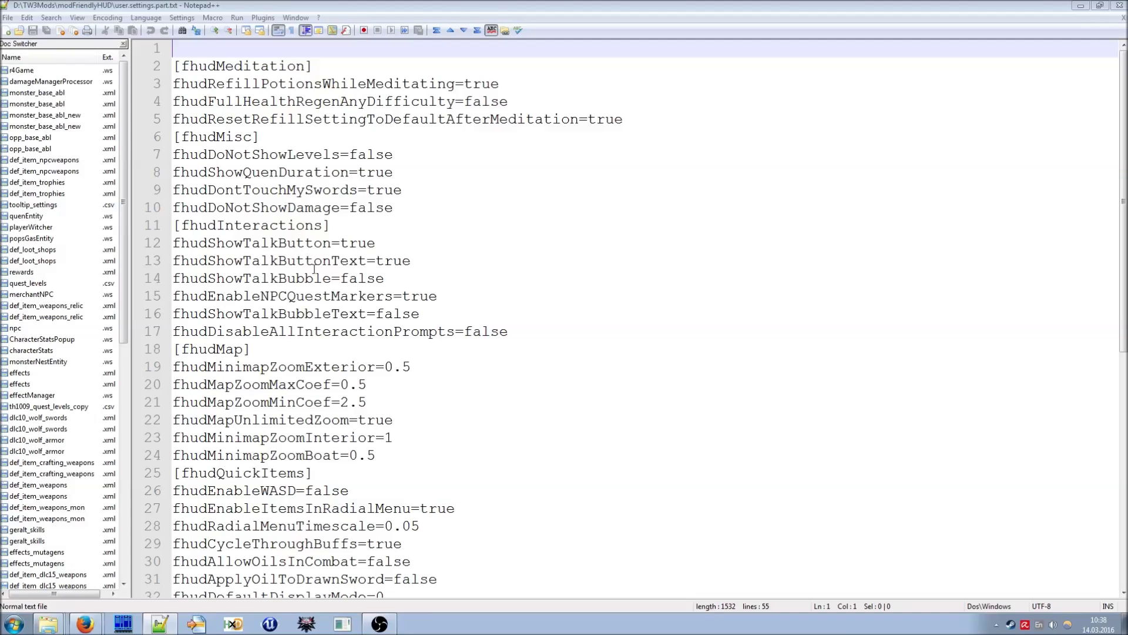
left_click(1080, 7)
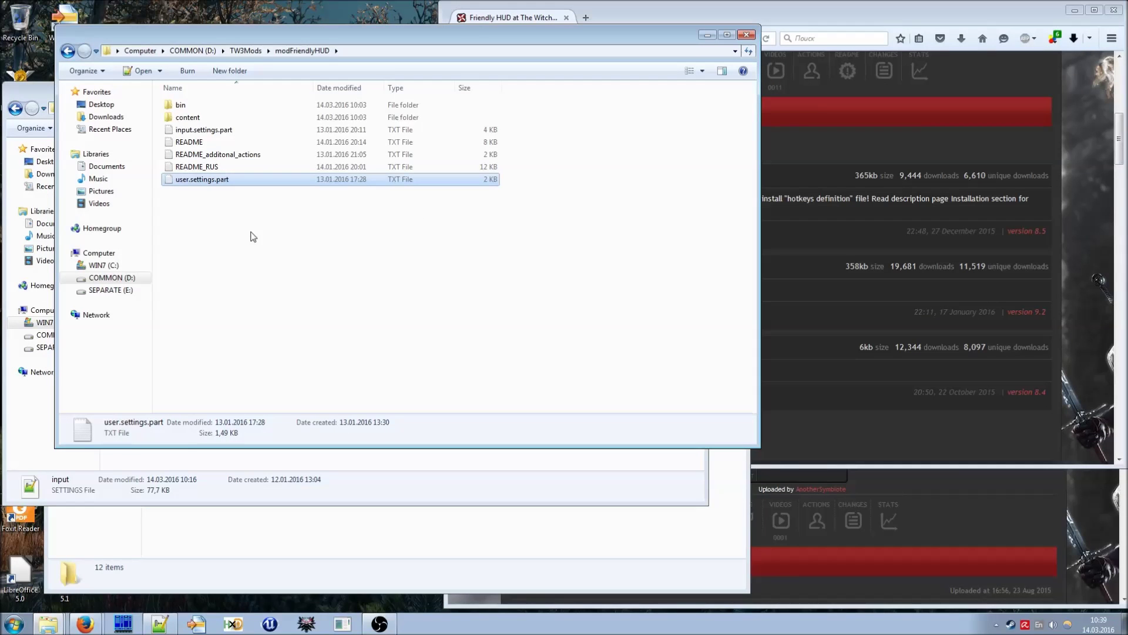
Step: Open the game's input and user settings files from My Documents\The Witcher 3 in the text editor
left_click(50, 92)
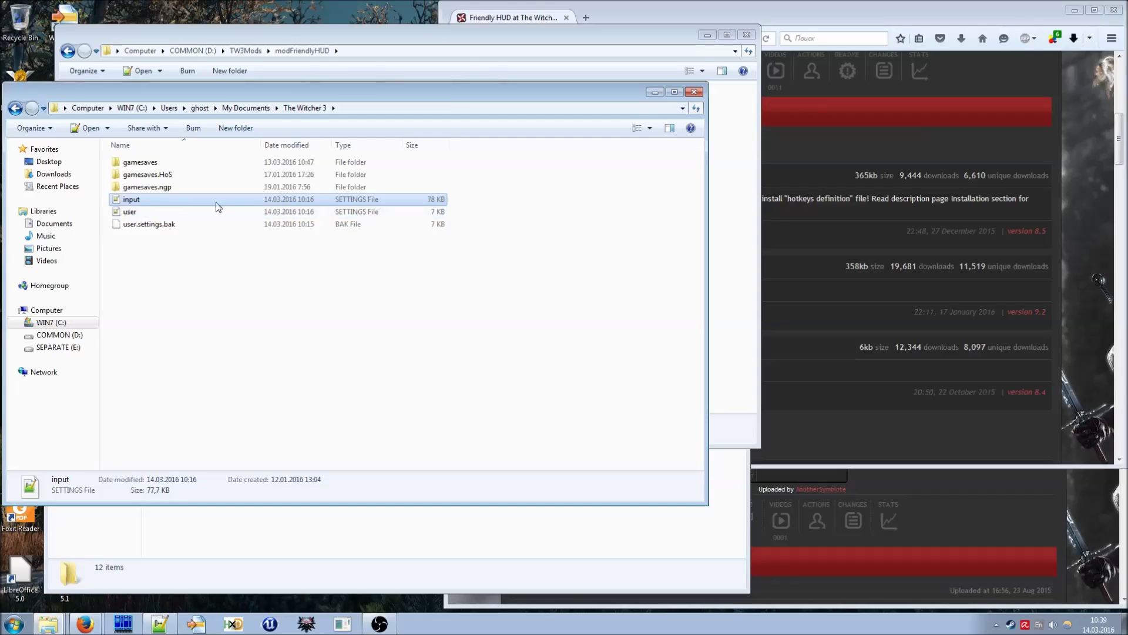
left_click(154, 211)
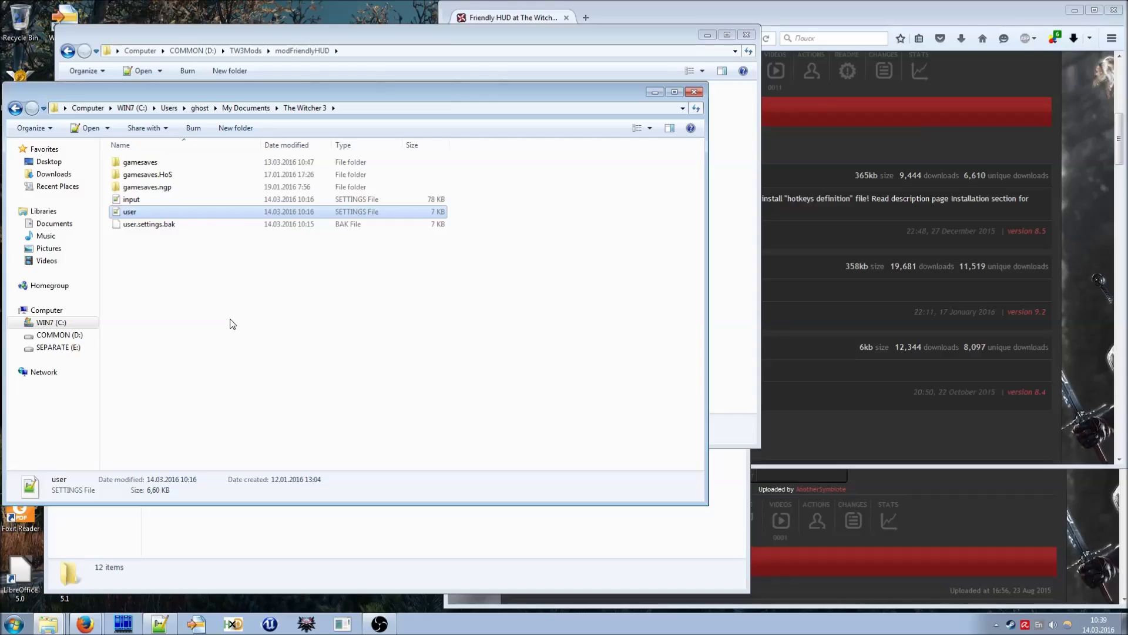
double_click(173, 199)
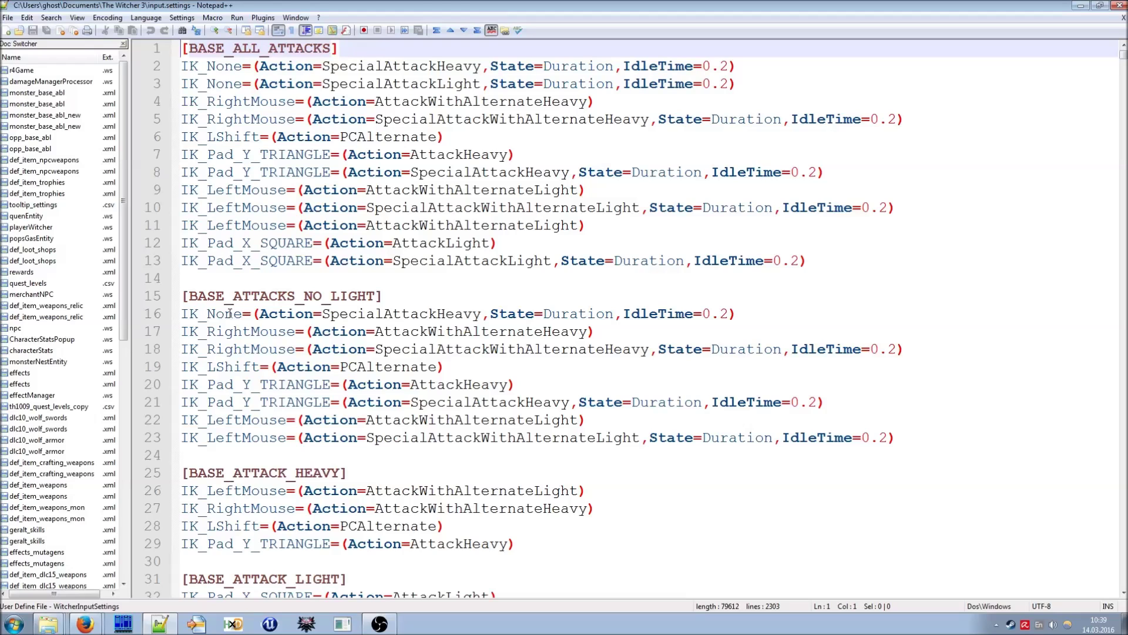
key("alt+Tab")
double_click(203, 213)
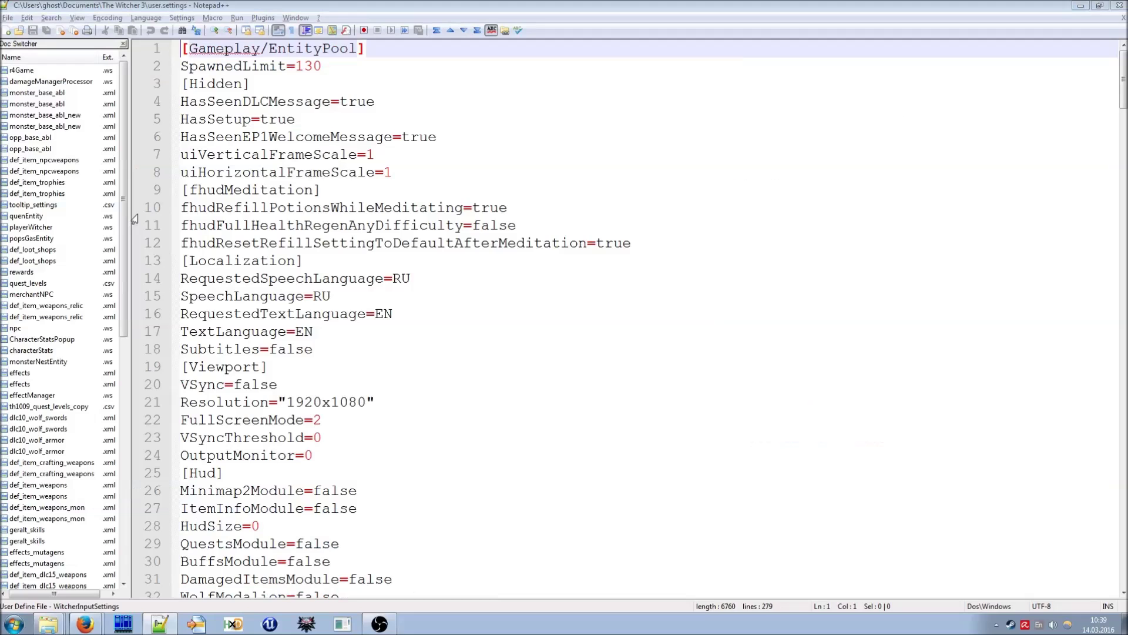
key("alt+Tab")
key("alt+Tab")
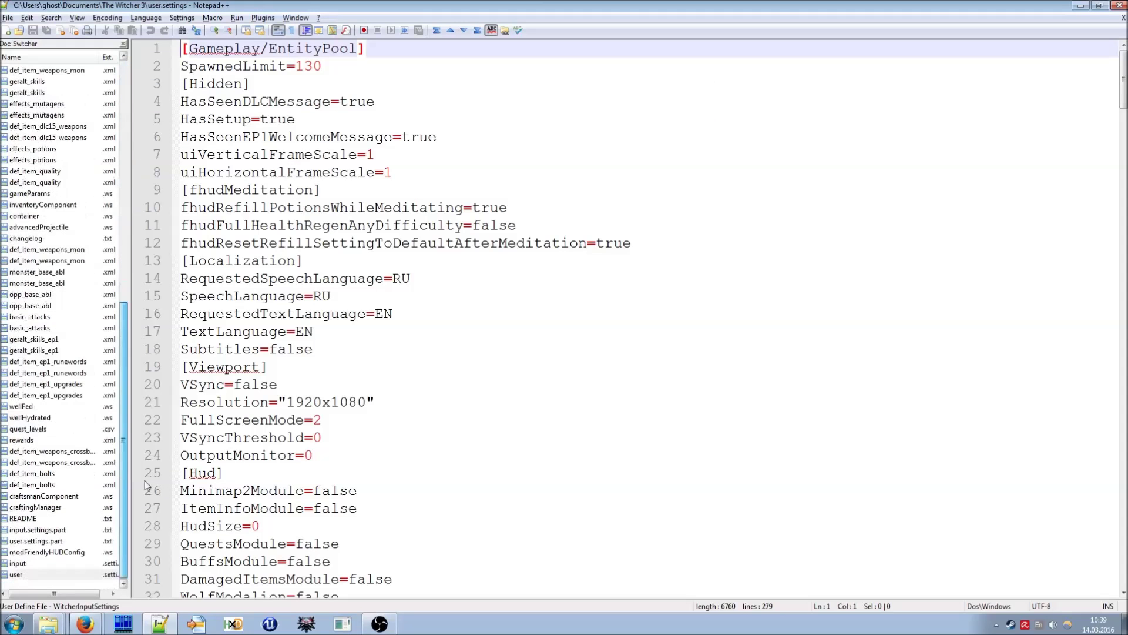
Step: Copy the entire contents of input.settings.part and paste them at the beginning of the game's input.settings file
left_click(42, 532)
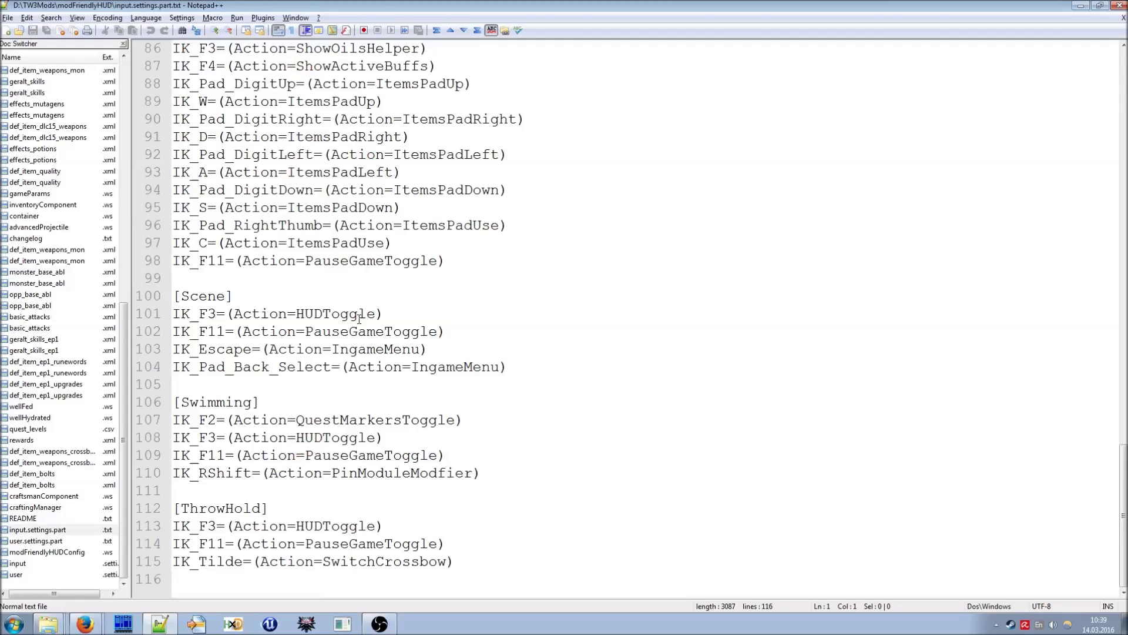
key("ctrl+a")
key("ctrl+c")
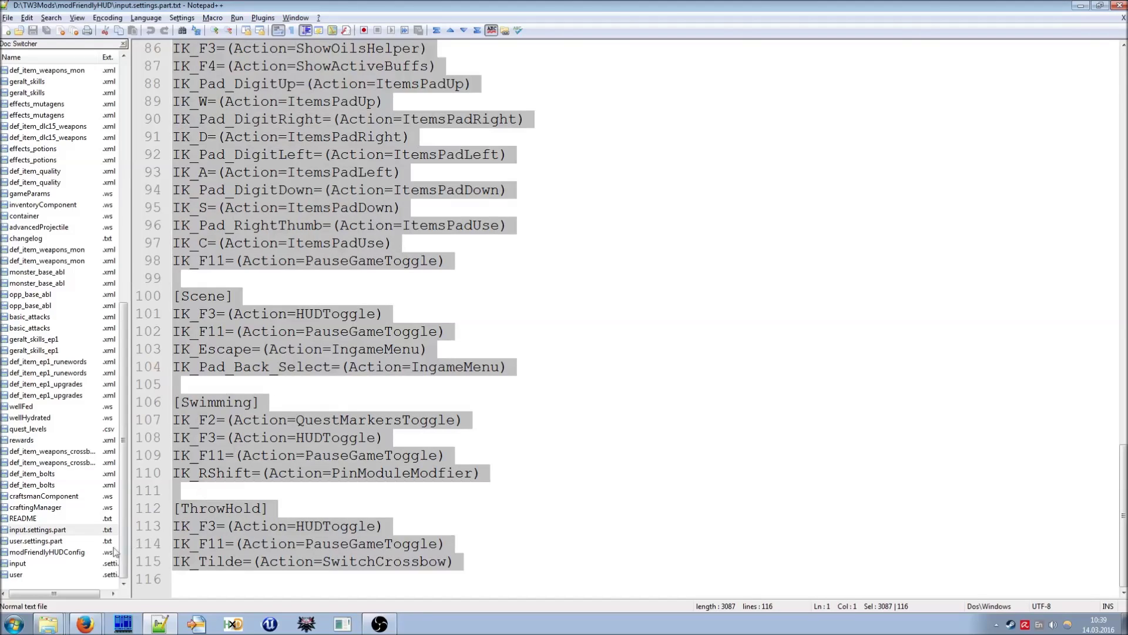
left_click(58, 564)
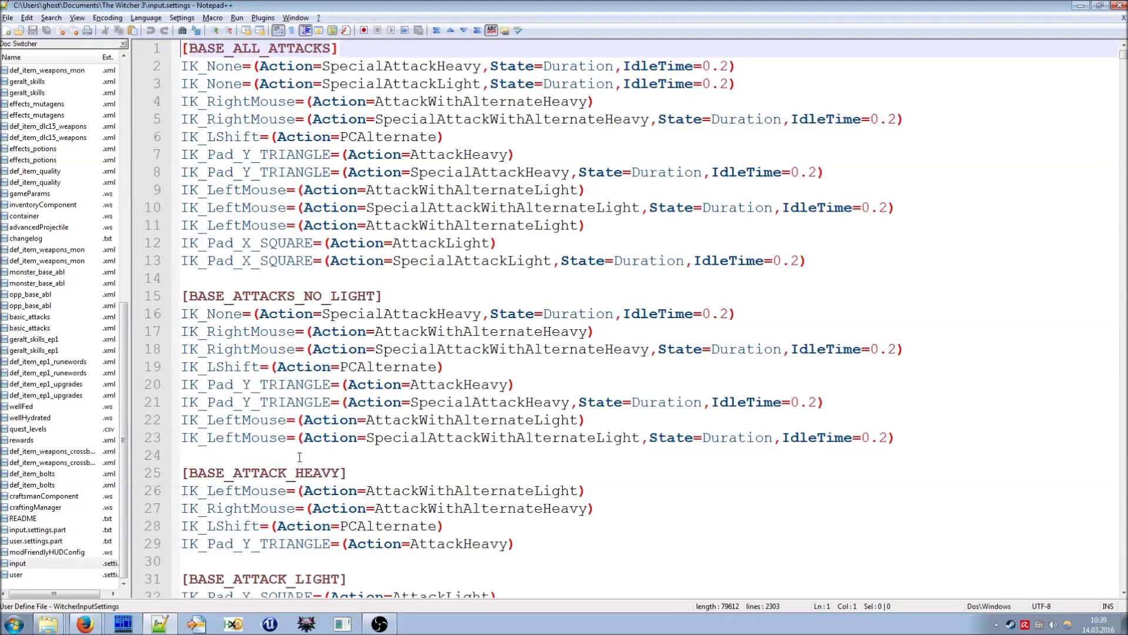
key("ctrl+v")
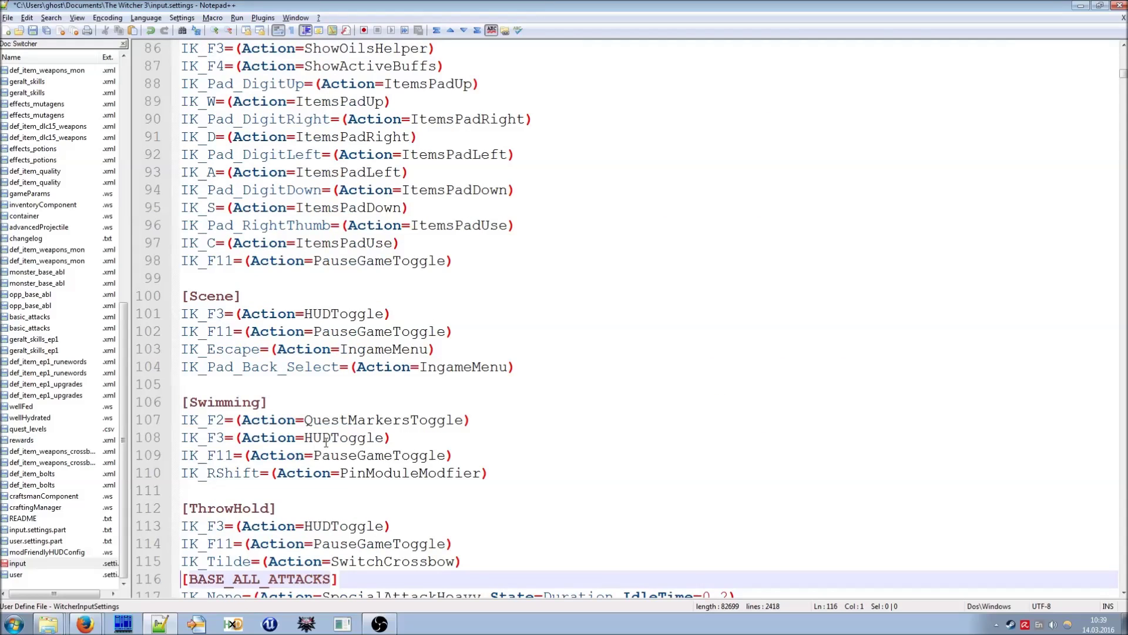
Step: Copy the entire contents of user.settings.part to the beginning of the game's user.settings file and minimize the editor
left_click(58, 541)
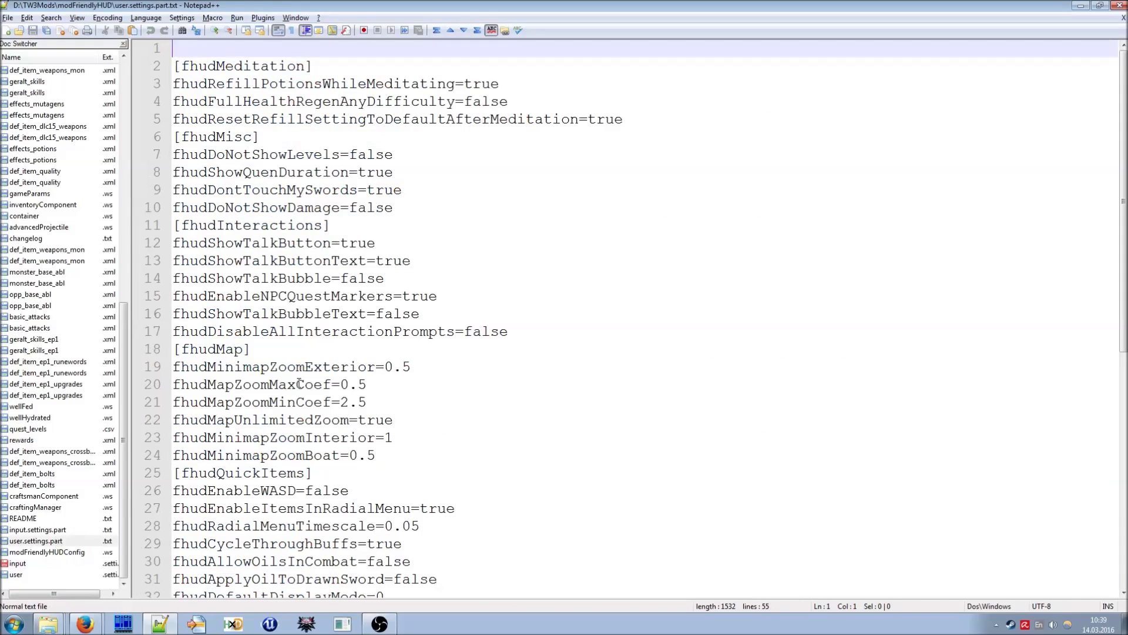
key("ctrl+a")
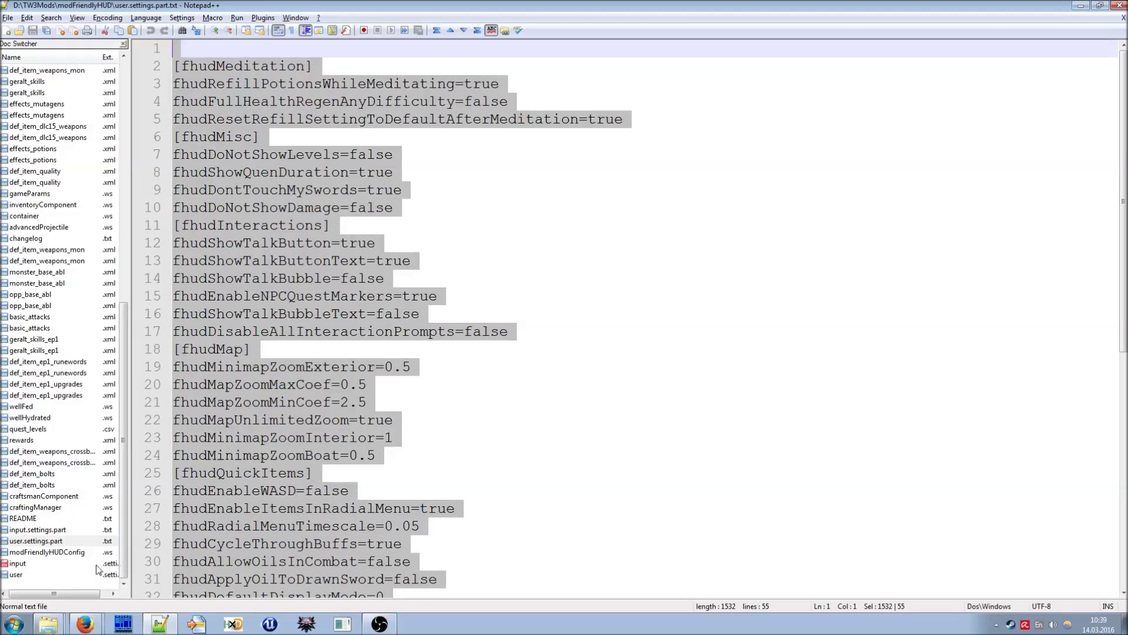
left_click(23, 575)
key("ctrl+v")
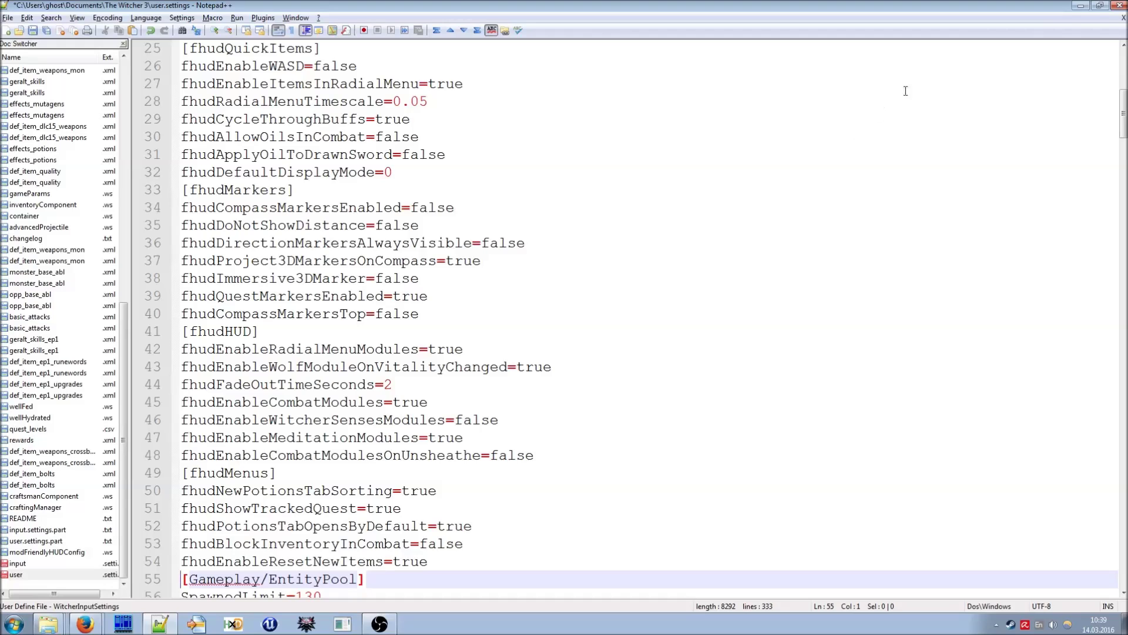
left_click(1080, 8)
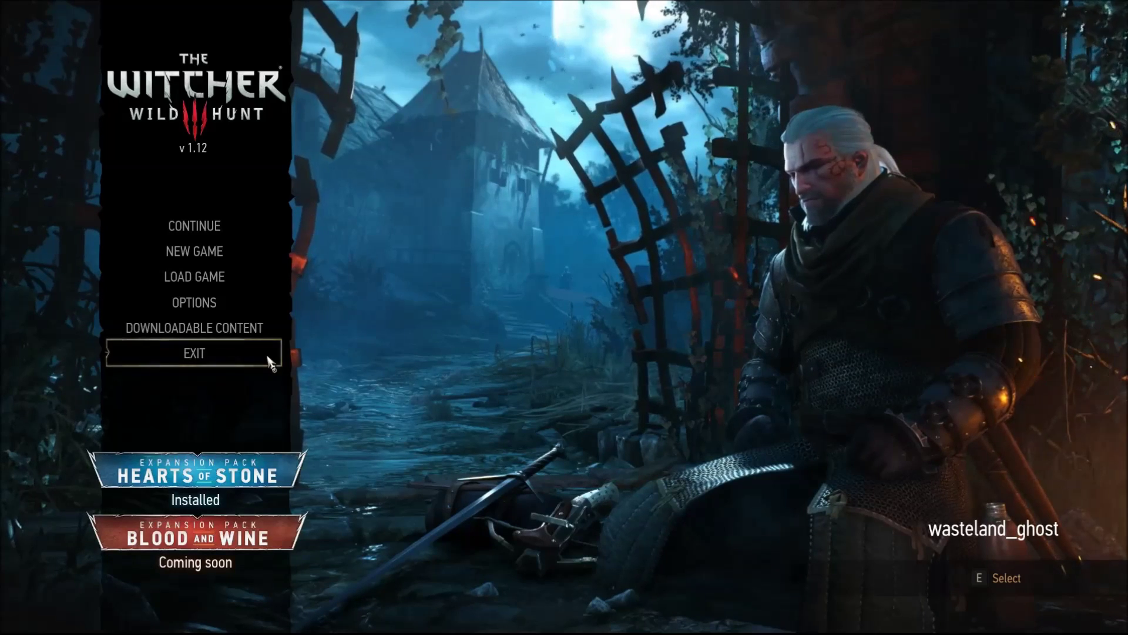
Step: In the game options, review the key bindings and the Friendly HUD settings for HUD, 3D markers, quick items and meditation
left_click(205, 307)
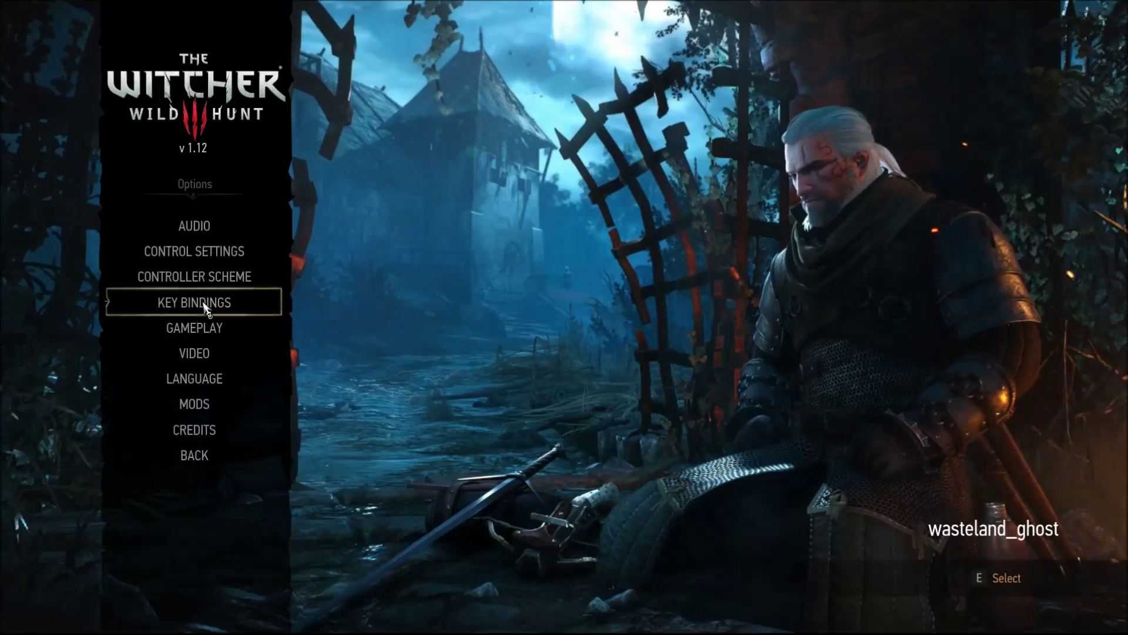
left_click(245, 302)
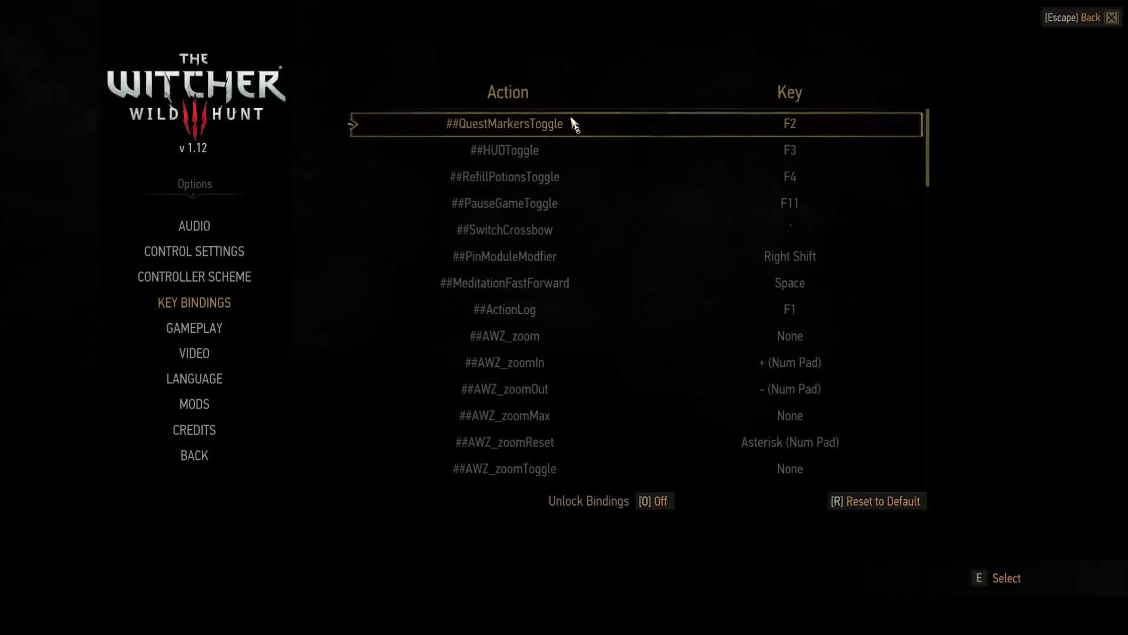
left_click(235, 405)
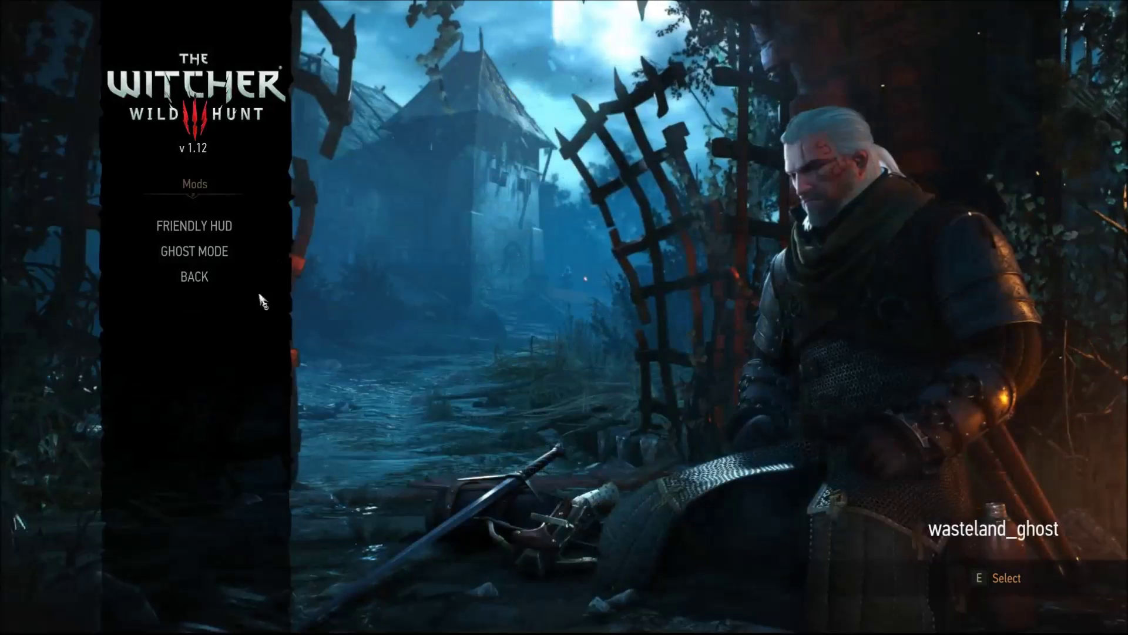
left_click(220, 226)
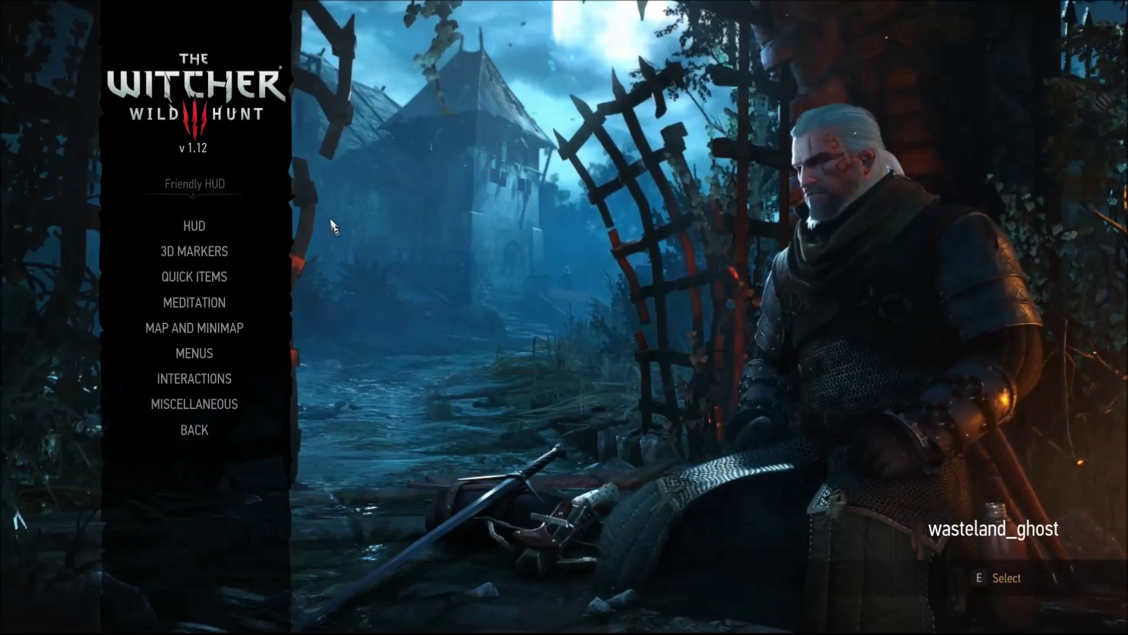
left_click(210, 229)
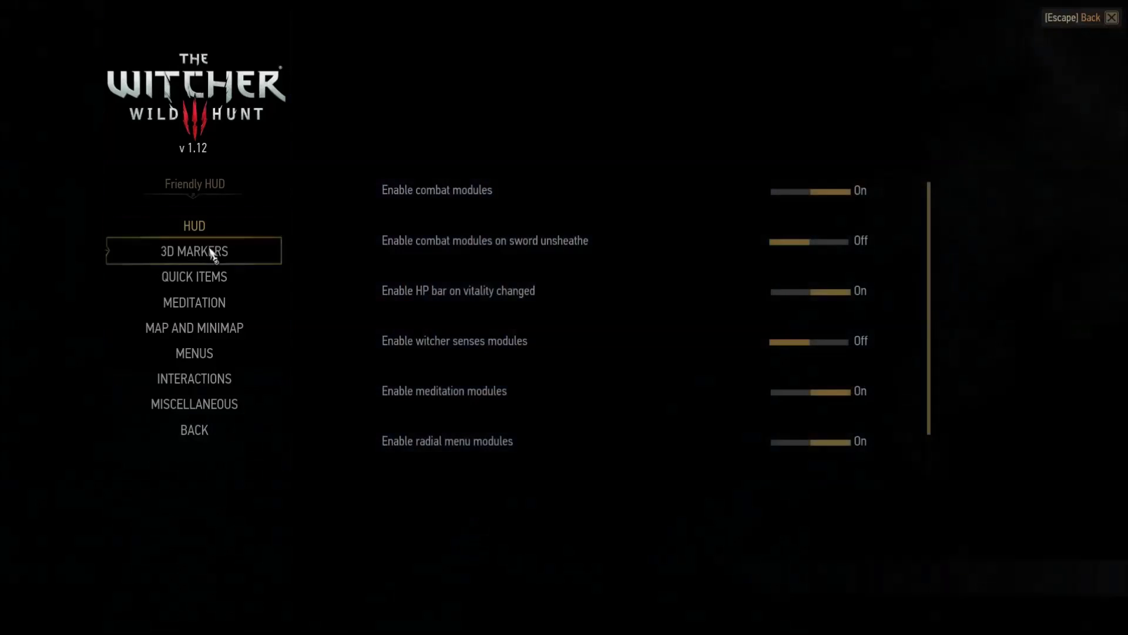
left_click(212, 253)
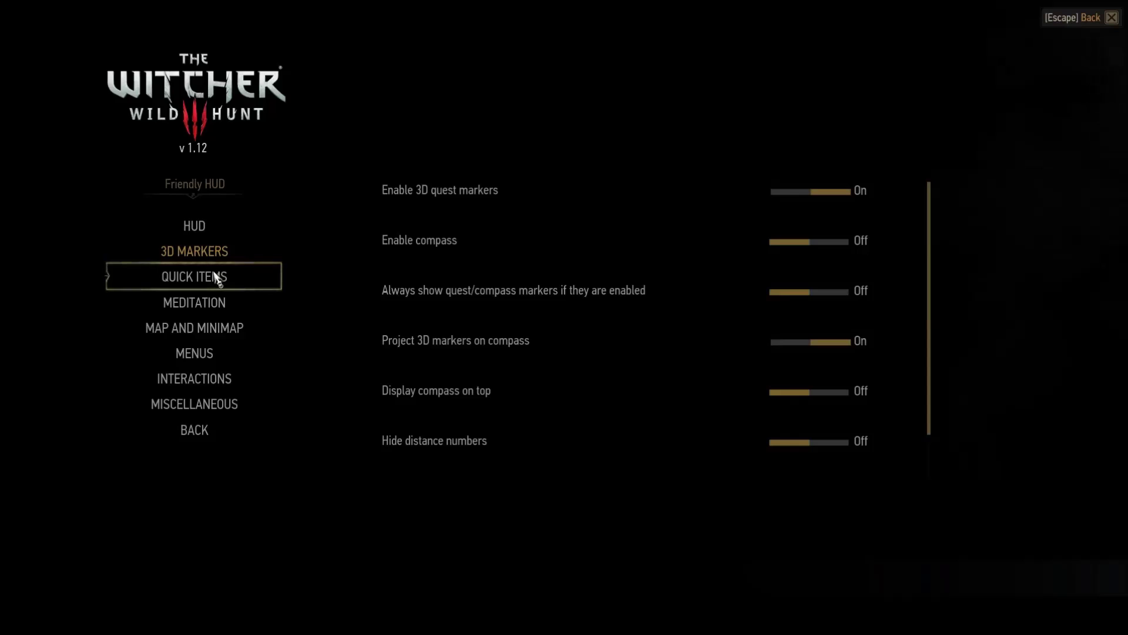
left_click(218, 279)
left_click(219, 306)
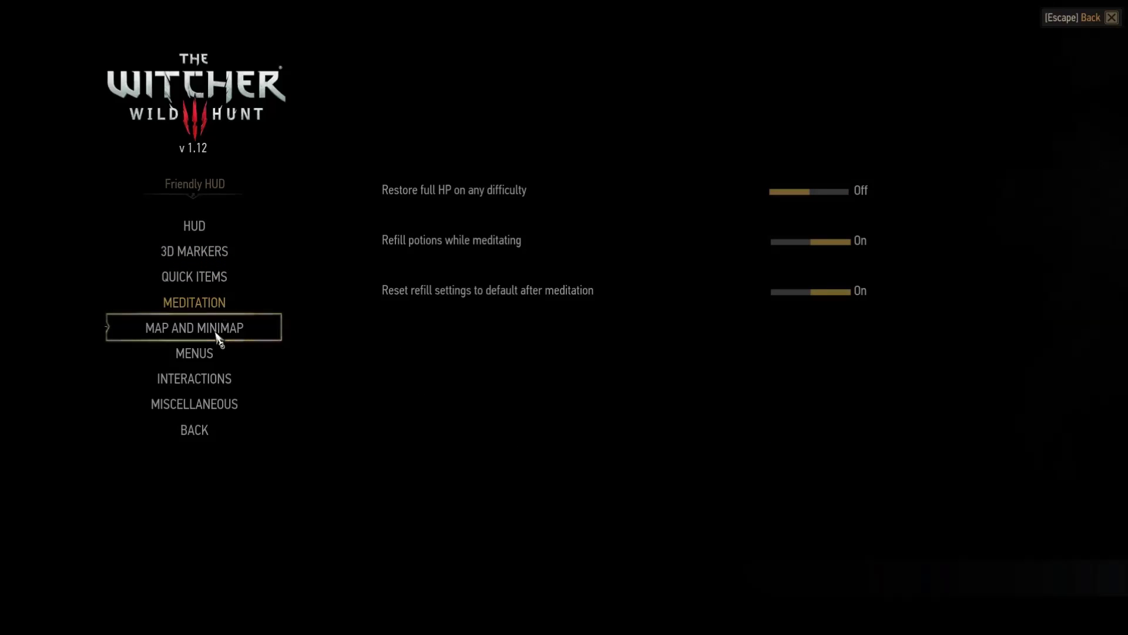
Step: Set Friendly HUD's area map min and max zoom and the minimap exterior, interior and boat zoom all to 0
left_click(219, 335)
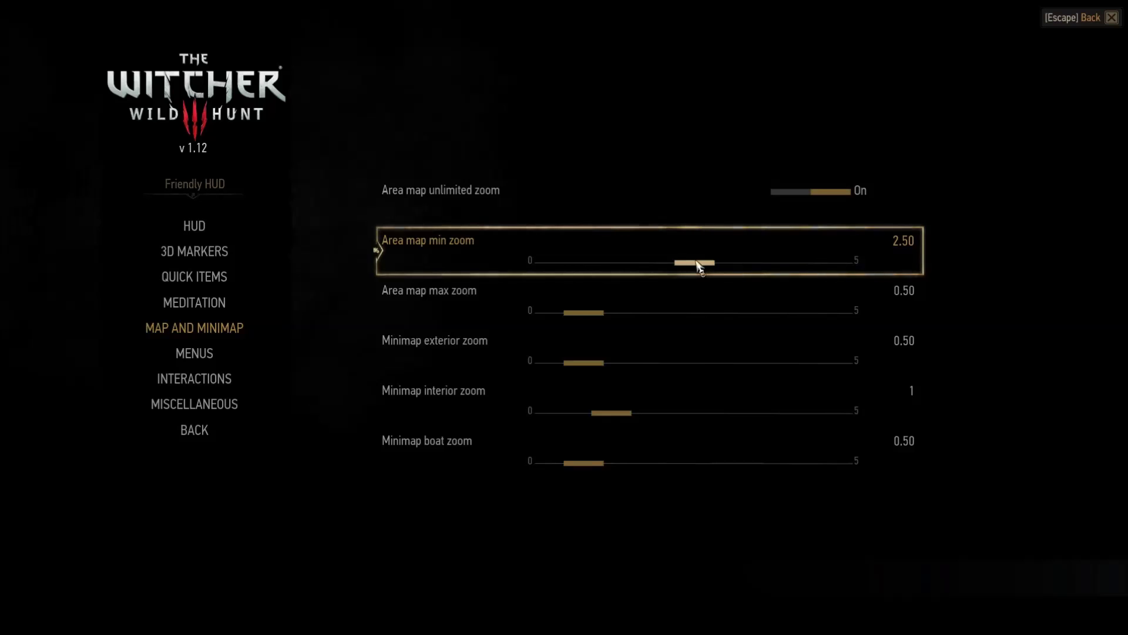
left_click_drag(698, 265, 531, 262)
left_click_drag(571, 306, 520, 320)
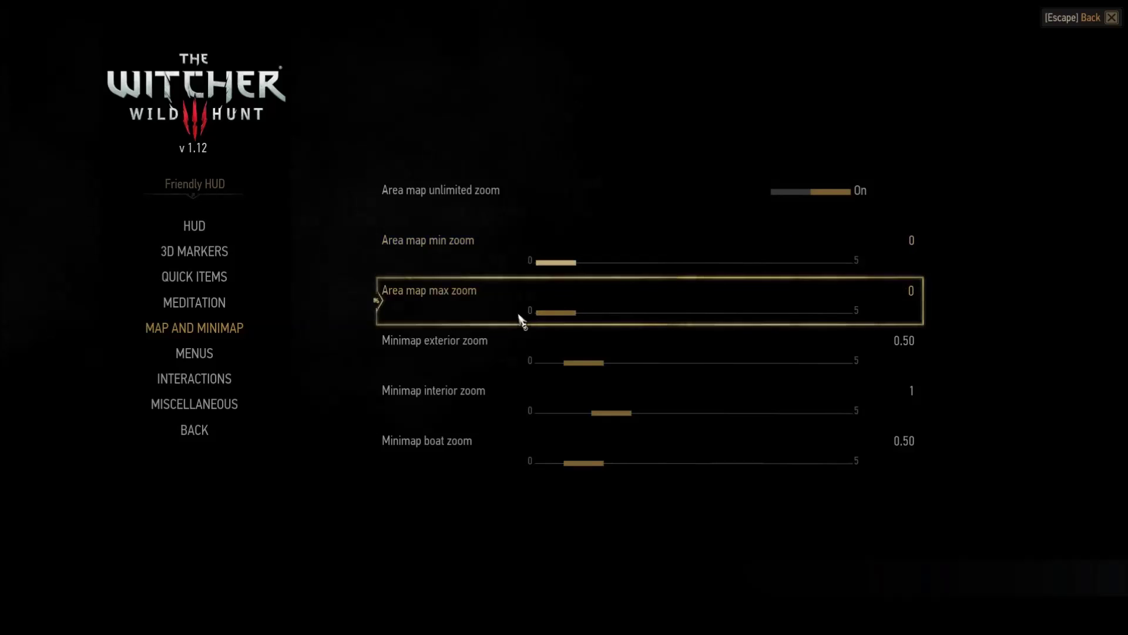
left_click_drag(582, 362, 527, 364)
left_click_drag(605, 410, 535, 413)
left_click_drag(571, 463, 533, 457)
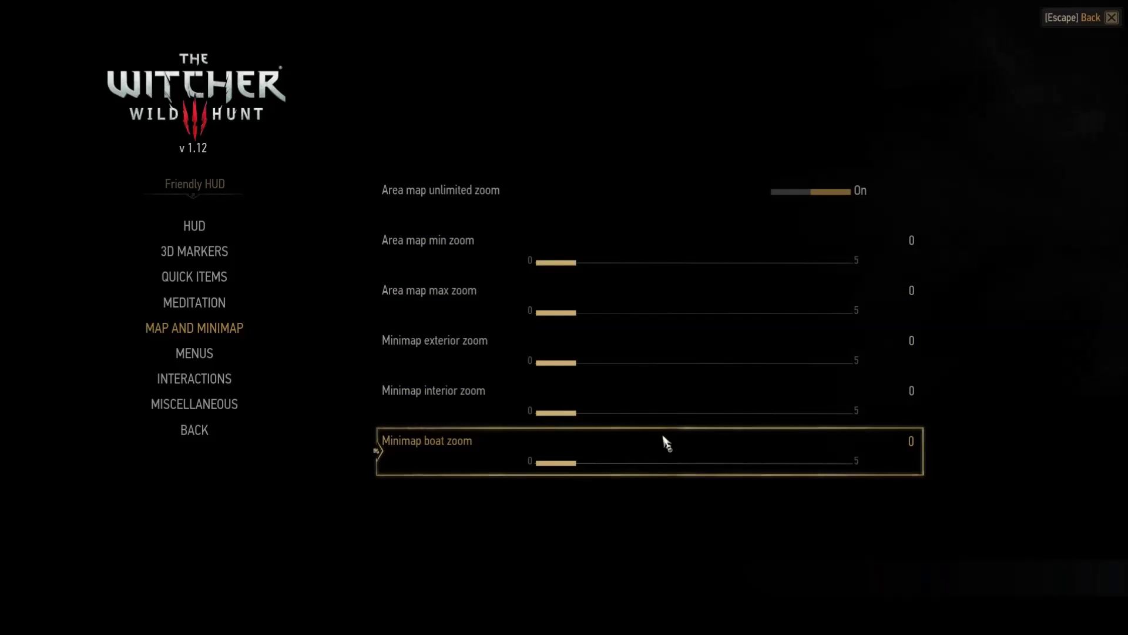
Step: Turn off Friendly HUD's 3D quest markers, and toggle the witcher senses modules in its HUD settings
left_click(203, 253)
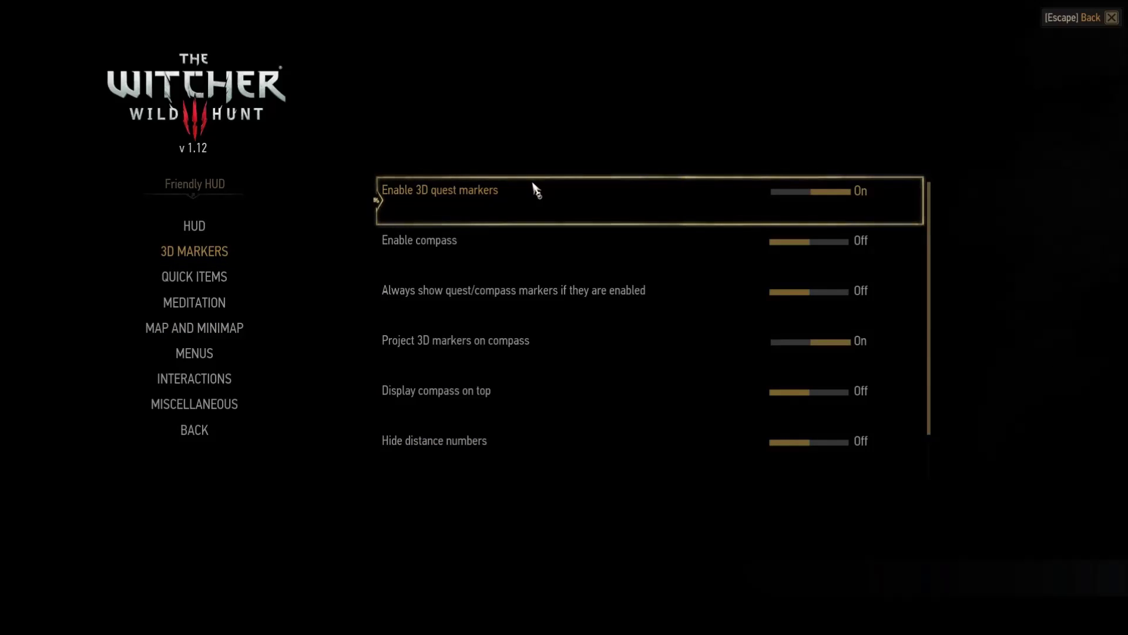
left_click(782, 191)
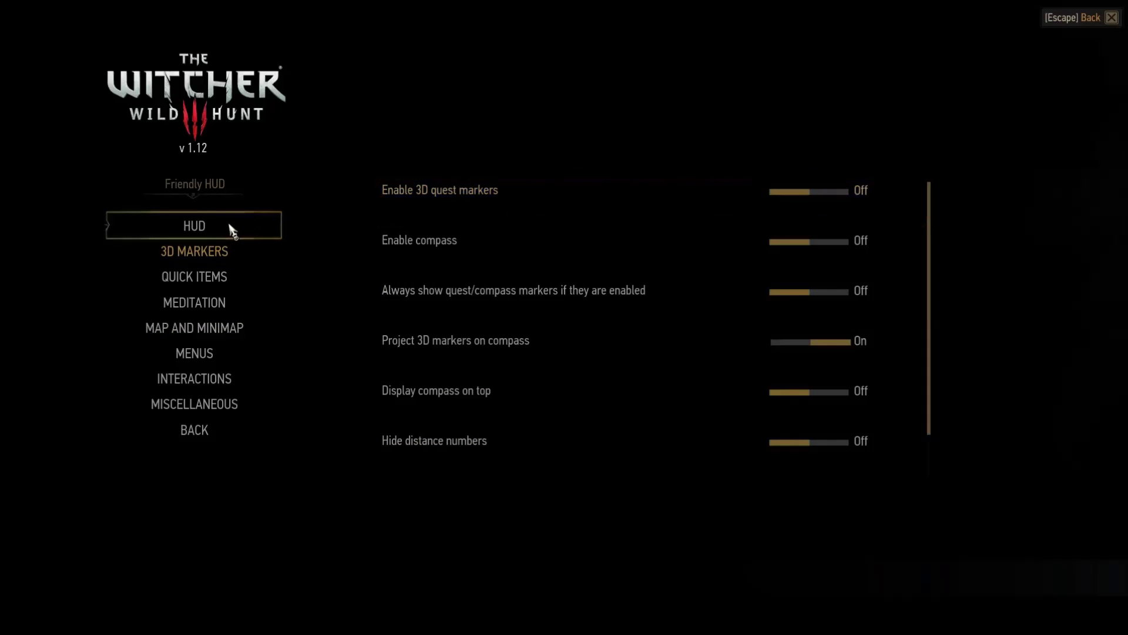
left_click(230, 228)
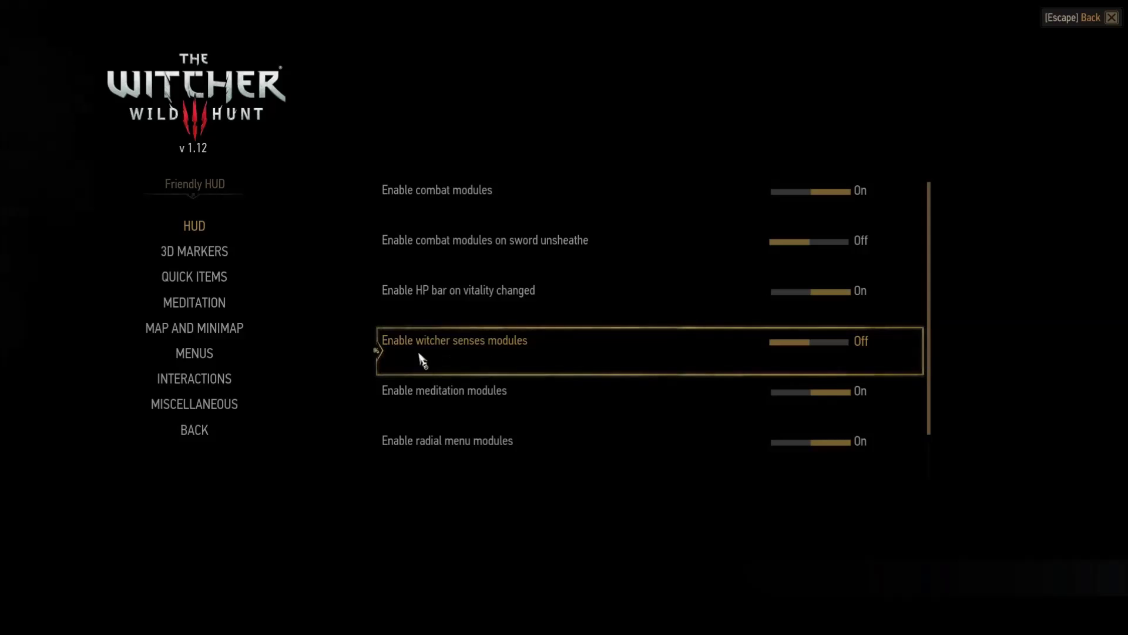
left_click(787, 344)
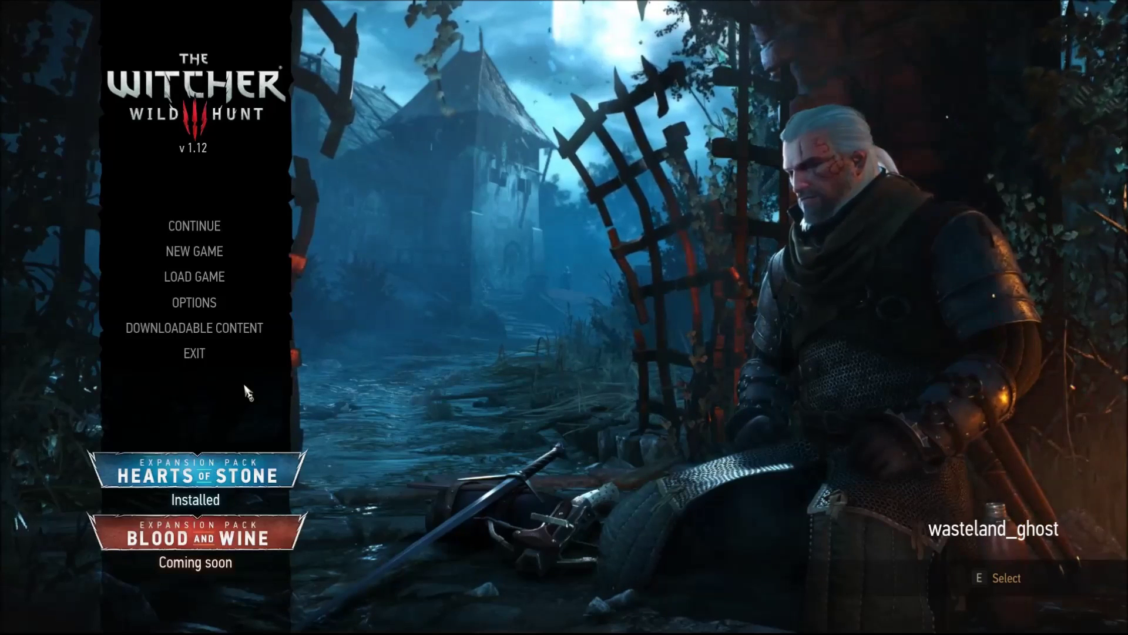
Step: Examine the game's HUD configuration in the video options, including the action log and minimap settings
left_click(202, 304)
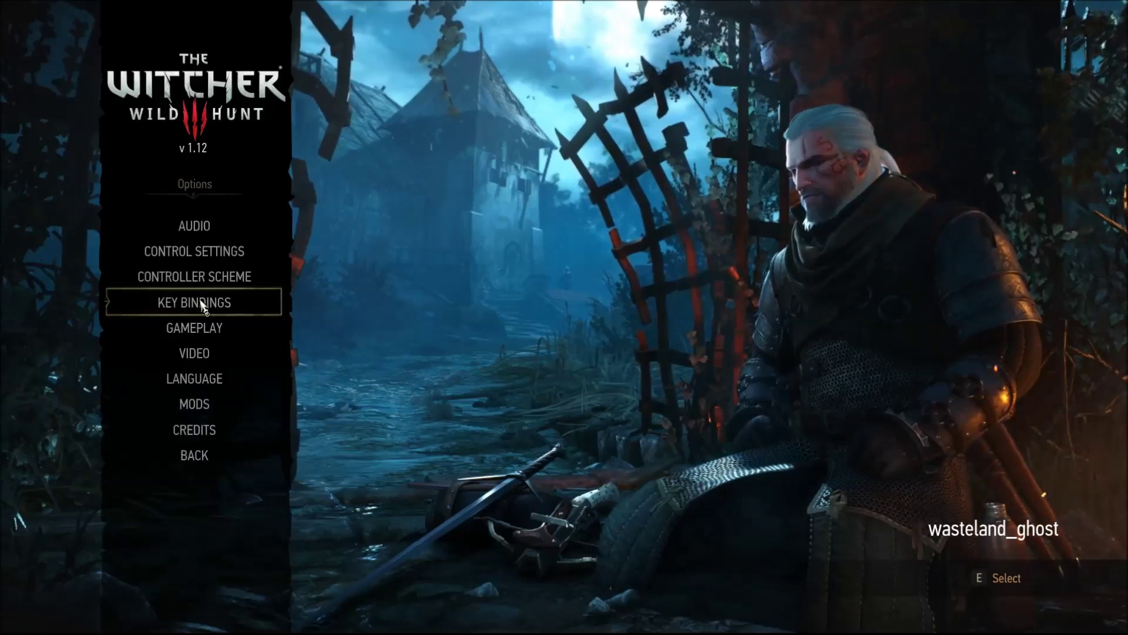
left_click(212, 354)
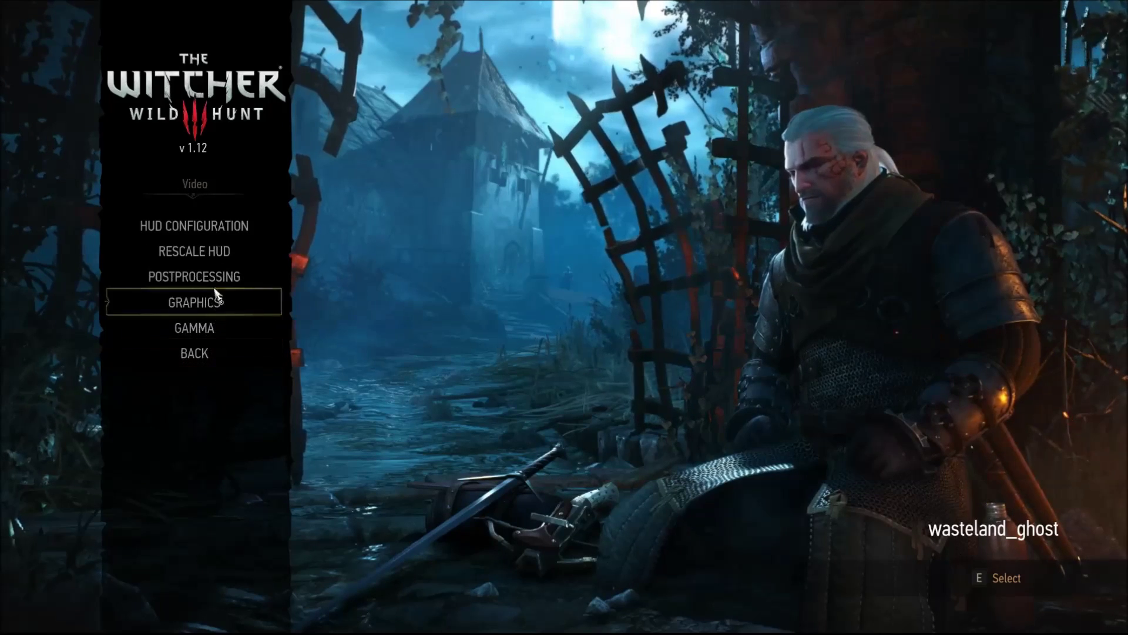
left_click(201, 226)
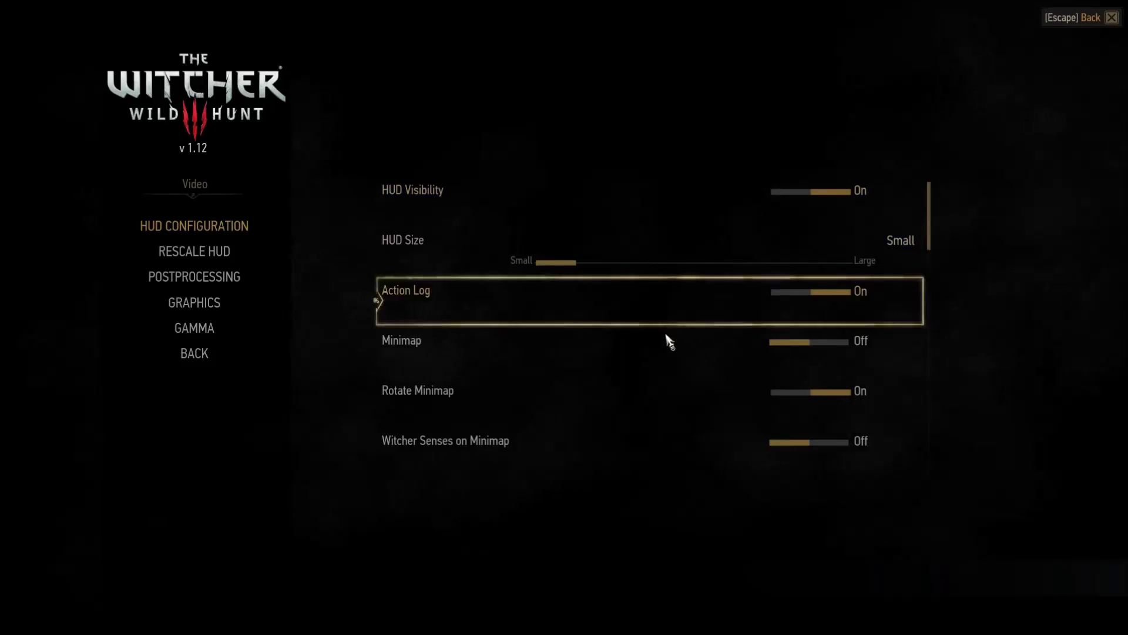
scroll(672, 370, "down", 2)
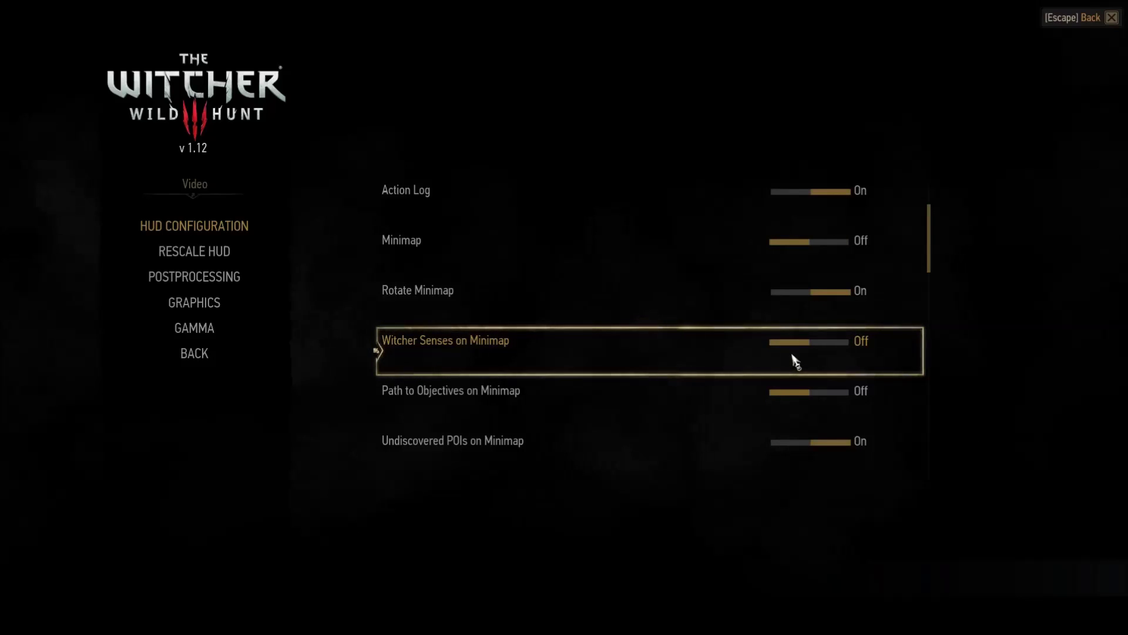
scroll(592, 352, "up", 2)
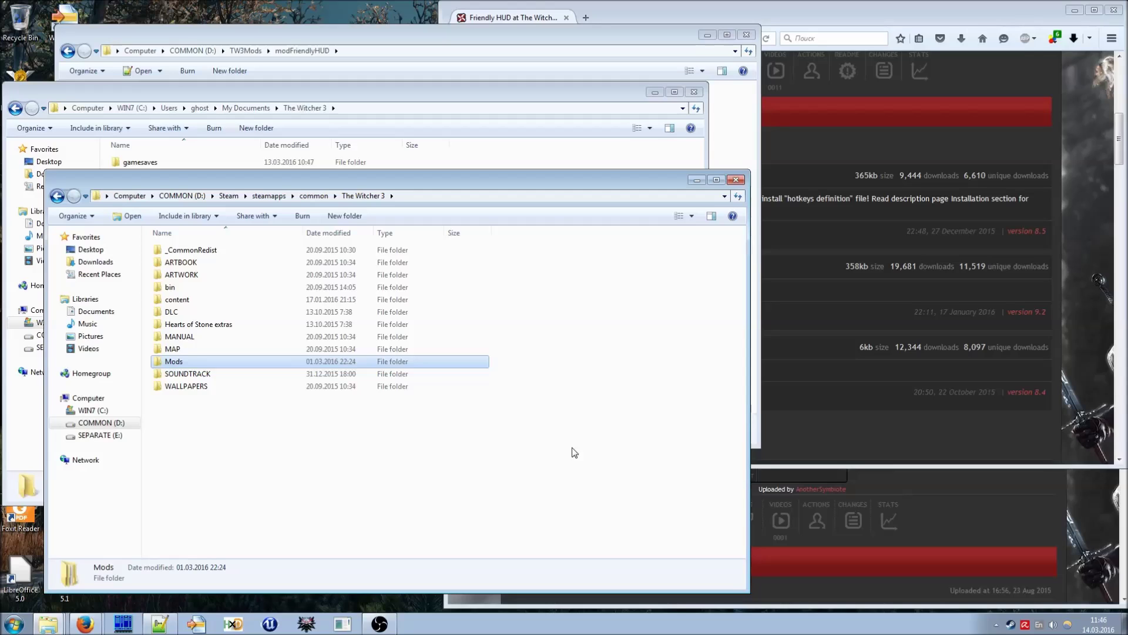
Step: Open the modFriendlyHUDConfig script from the content\scripts\game folder of modFriendlyHUD inside the game's Mods folder
double_click(196, 365)
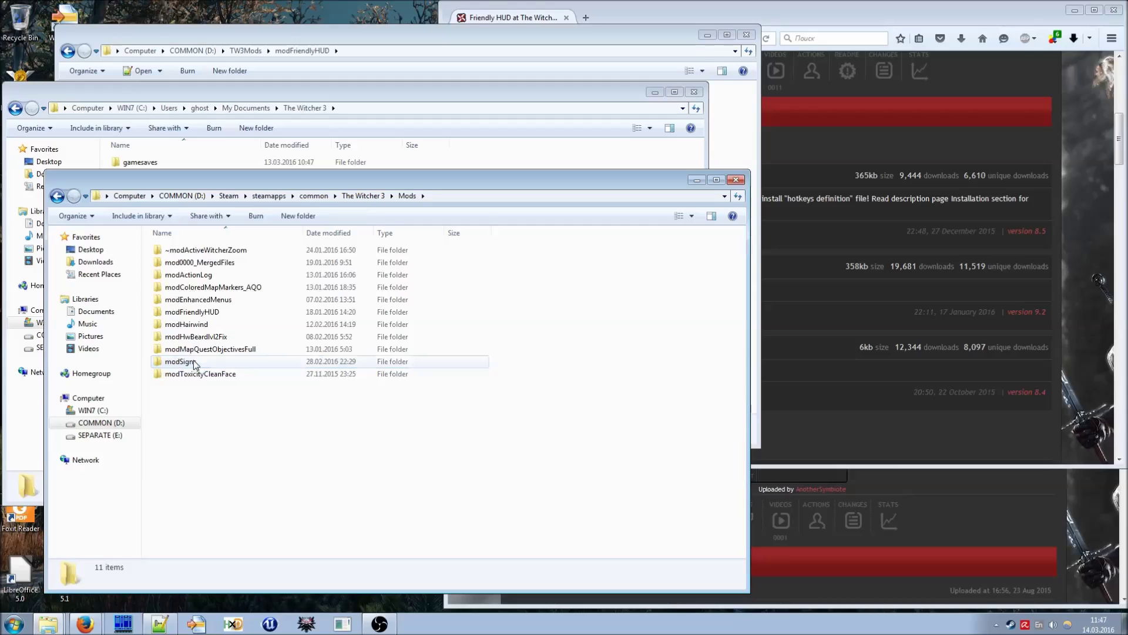
double_click(198, 312)
double_click(182, 253)
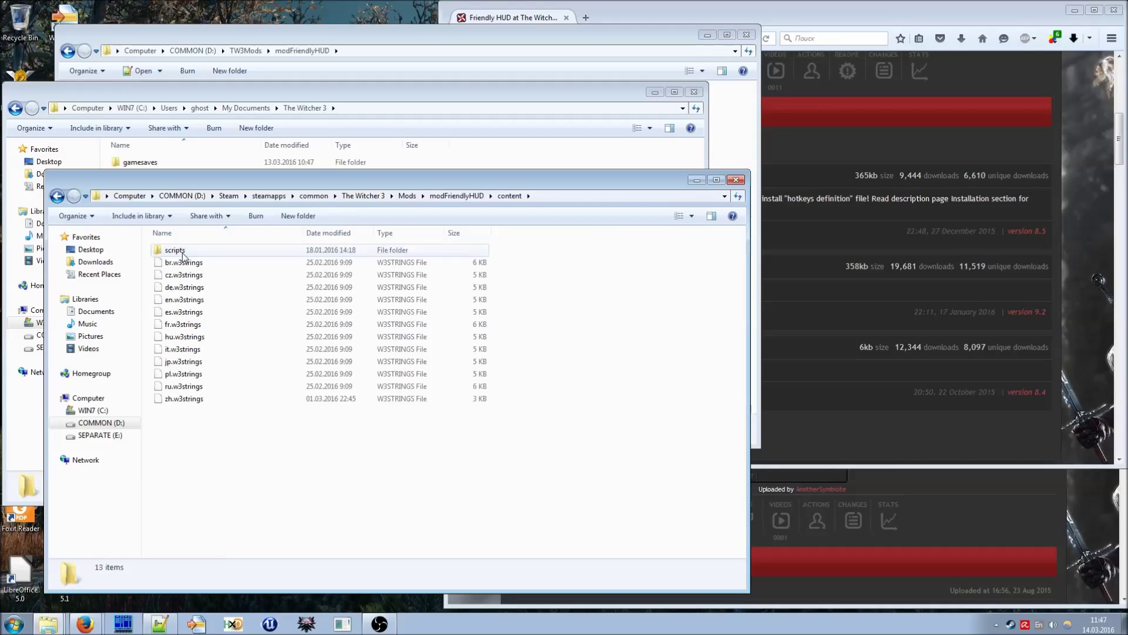
double_click(182, 250)
double_click(182, 250)
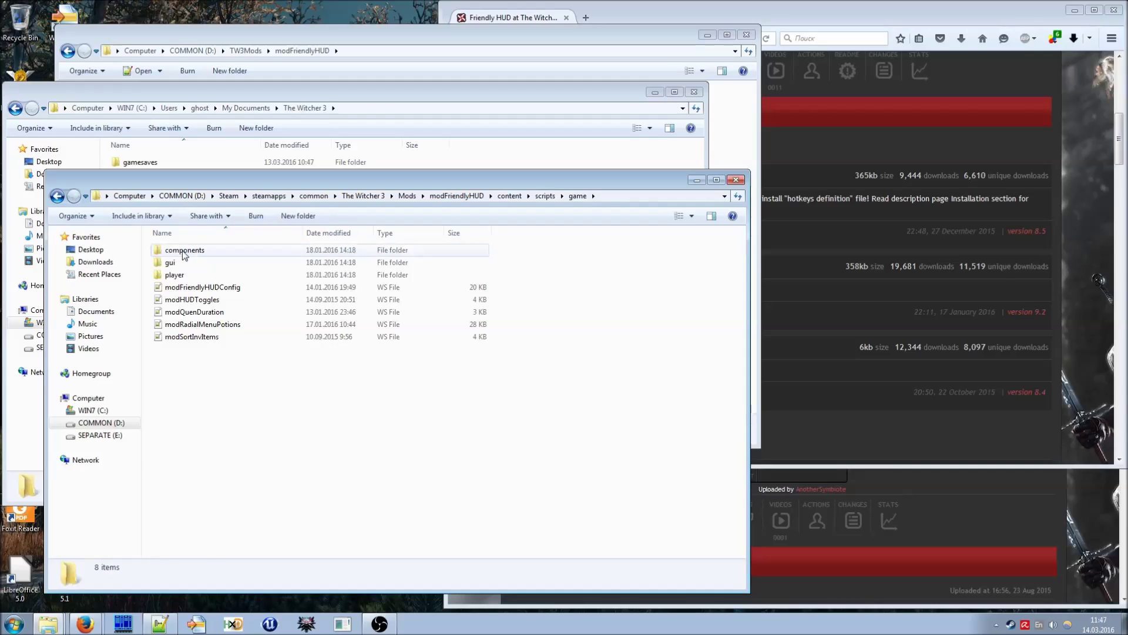
left_click(237, 292)
double_click(237, 292)
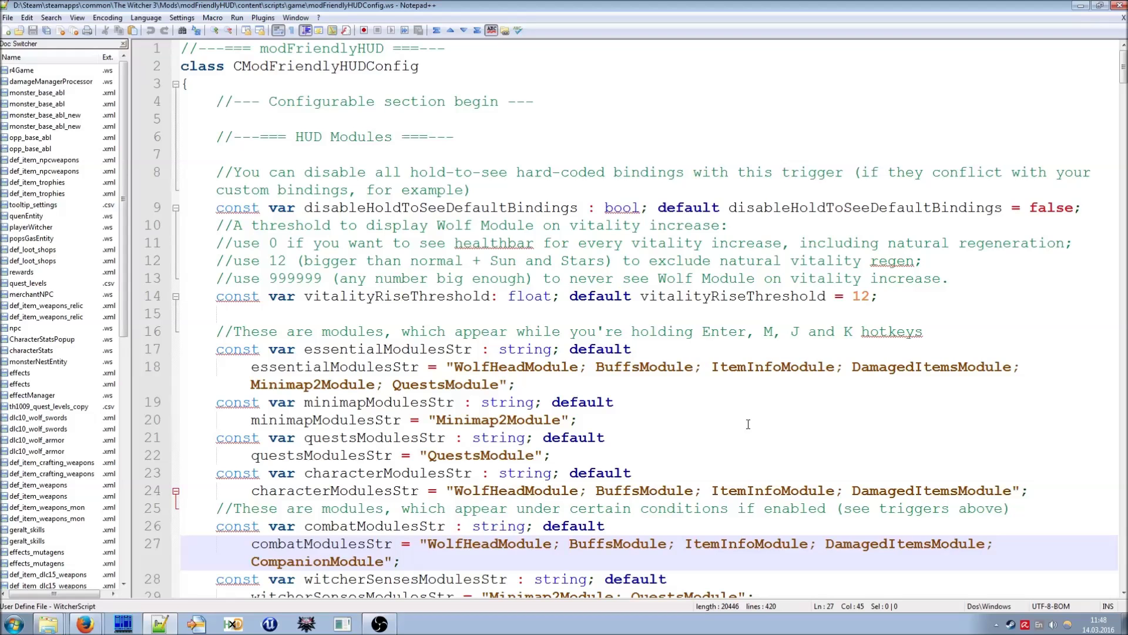
Step: Remove QuestsModule from the witcherSensesModulesStr default so that it lists only Minimap2Module
scroll(748, 424, "down", 4)
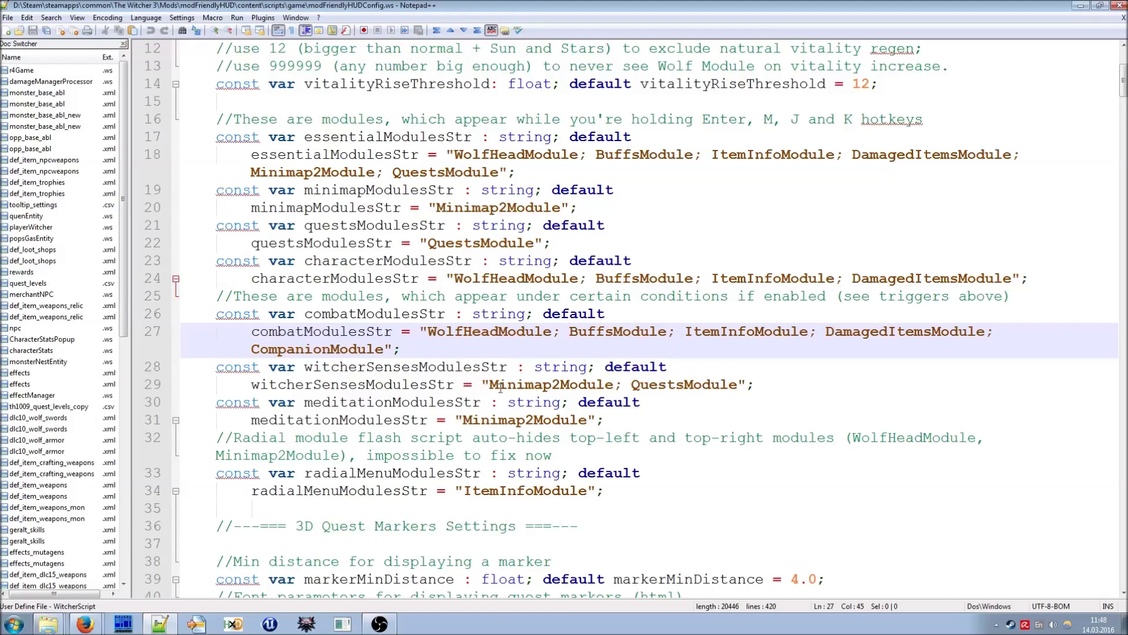
left_click(526, 386)
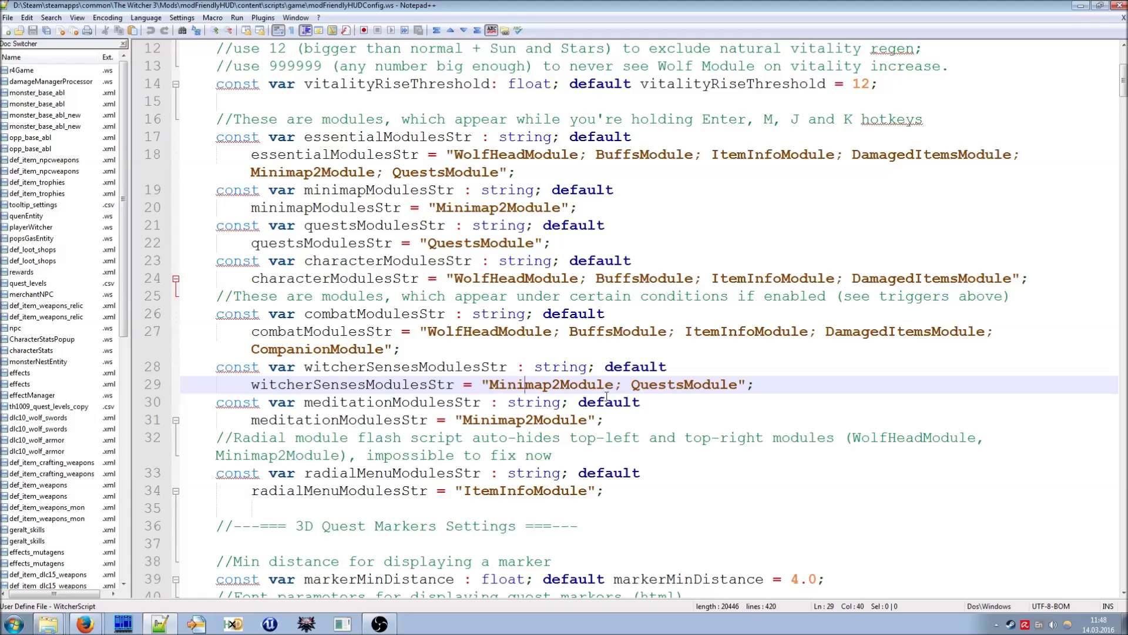
left_click_drag(615, 386, 737, 398)
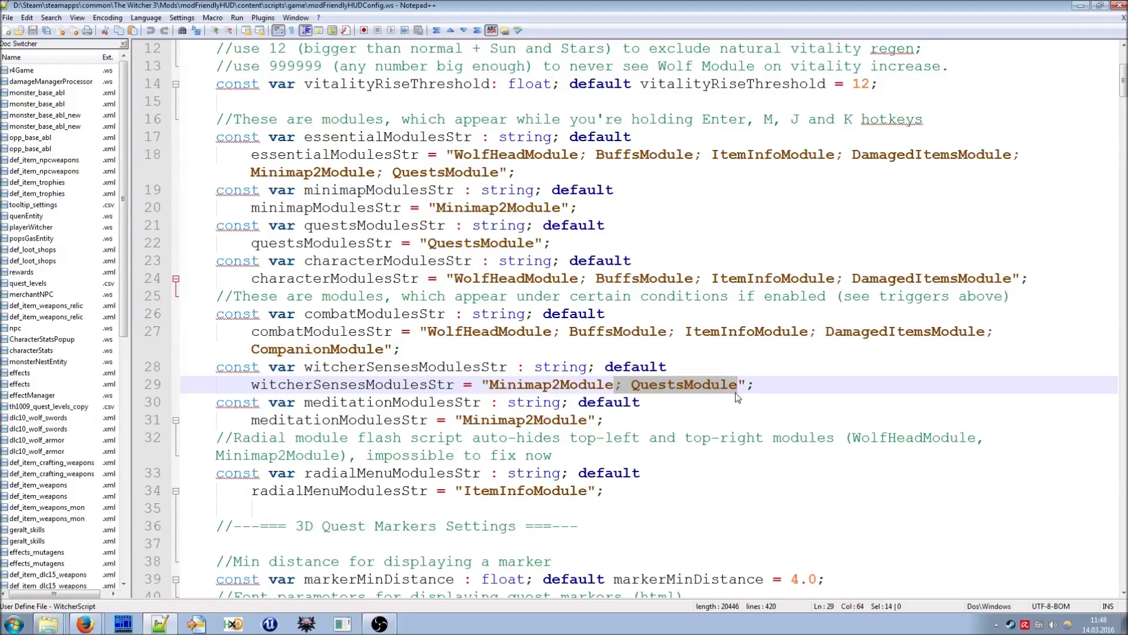
key("Delete")
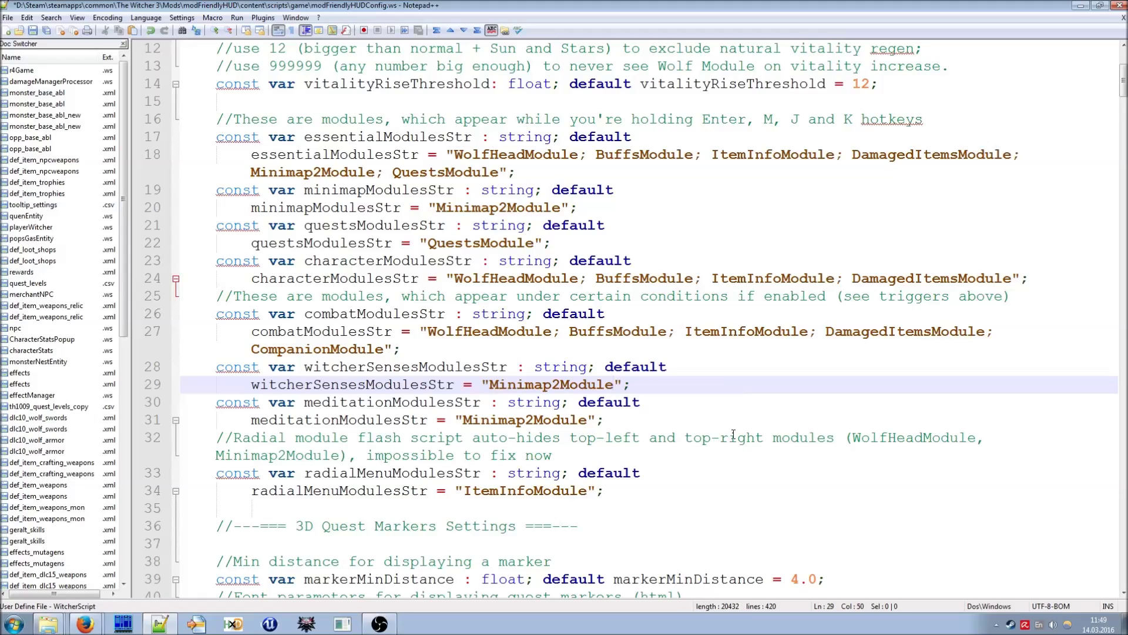
Step: Review the script's remaining settings for 3D quest markers, compass markers, radial menu quick items and real time meditation
scroll(734, 434, "down", 5)
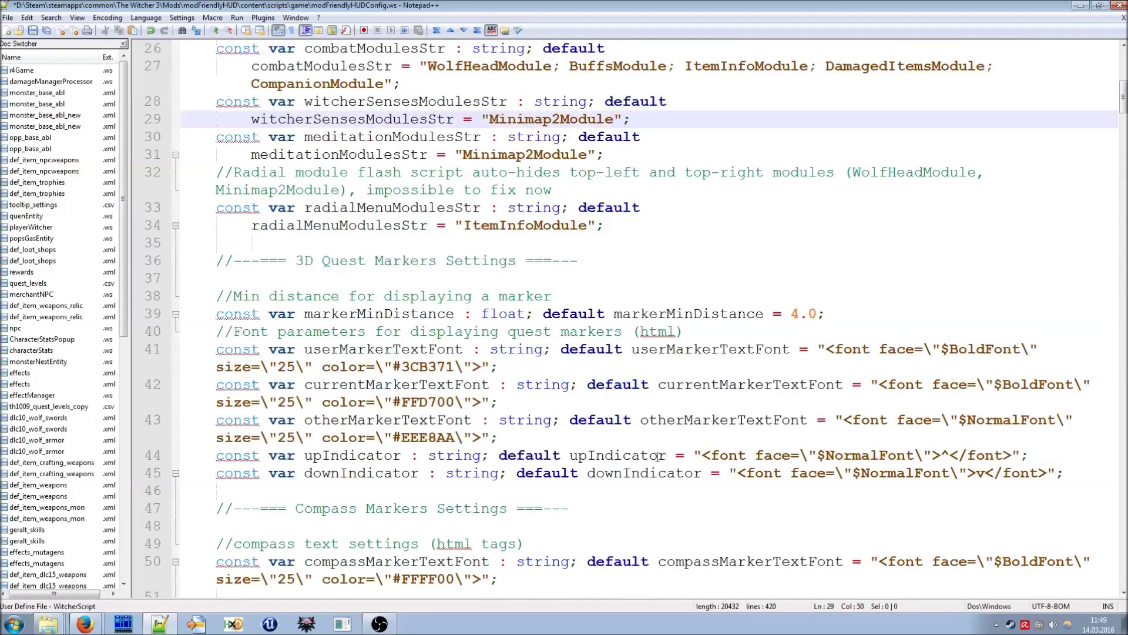
scroll(582, 458, "down", 5)
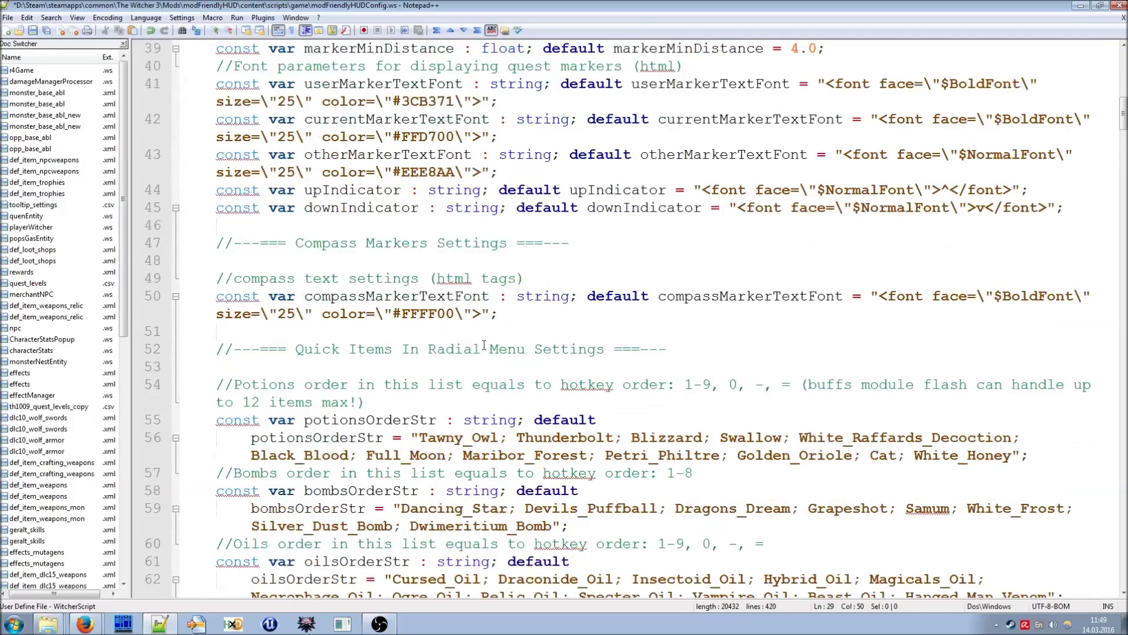
left_click(448, 324)
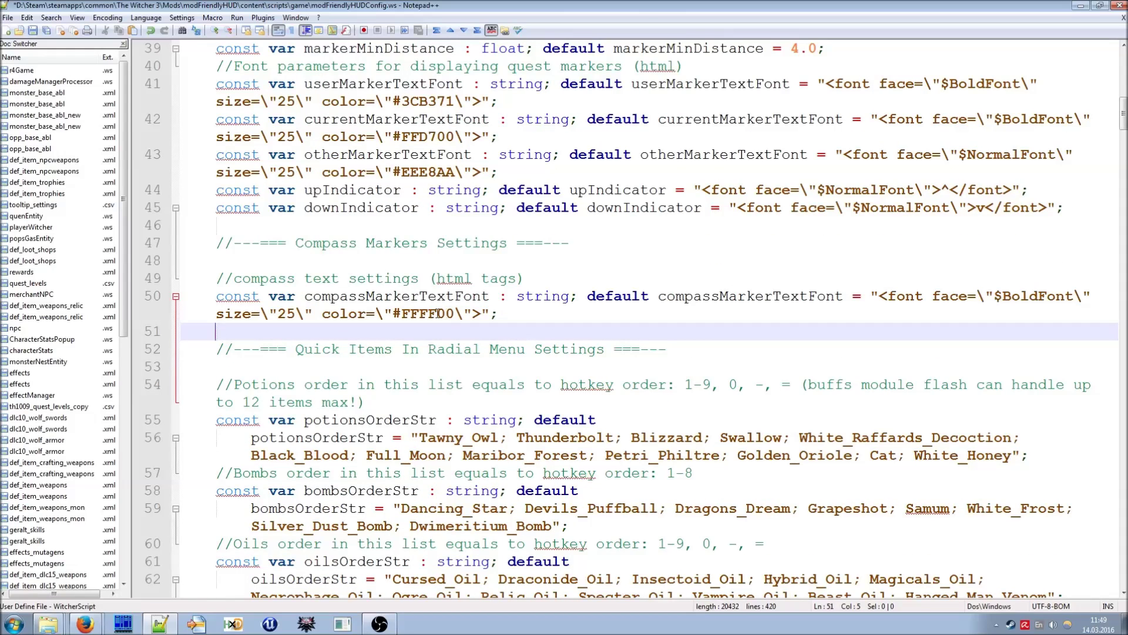
scroll(525, 429, "down", 4)
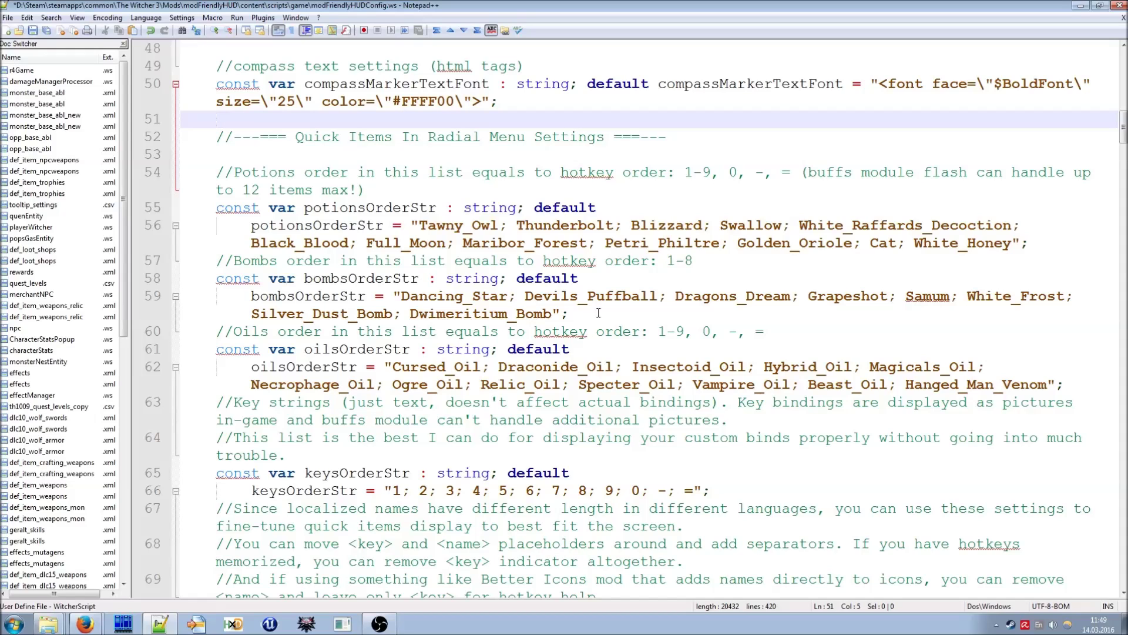
scroll(601, 380, "down", 3)
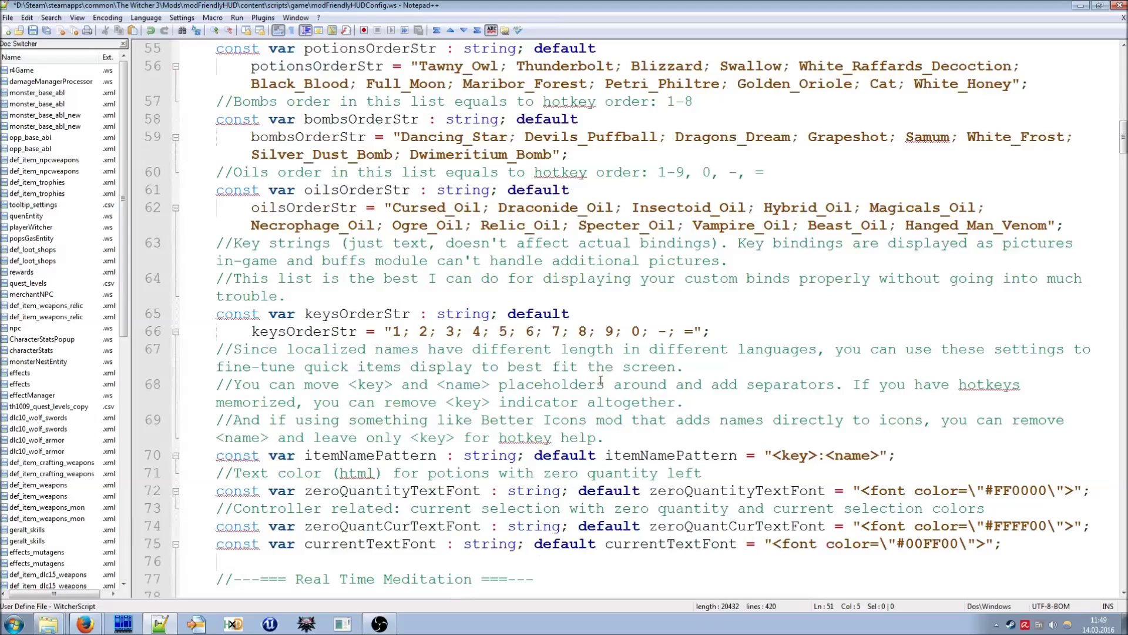
scroll(601, 381, "down", 4)
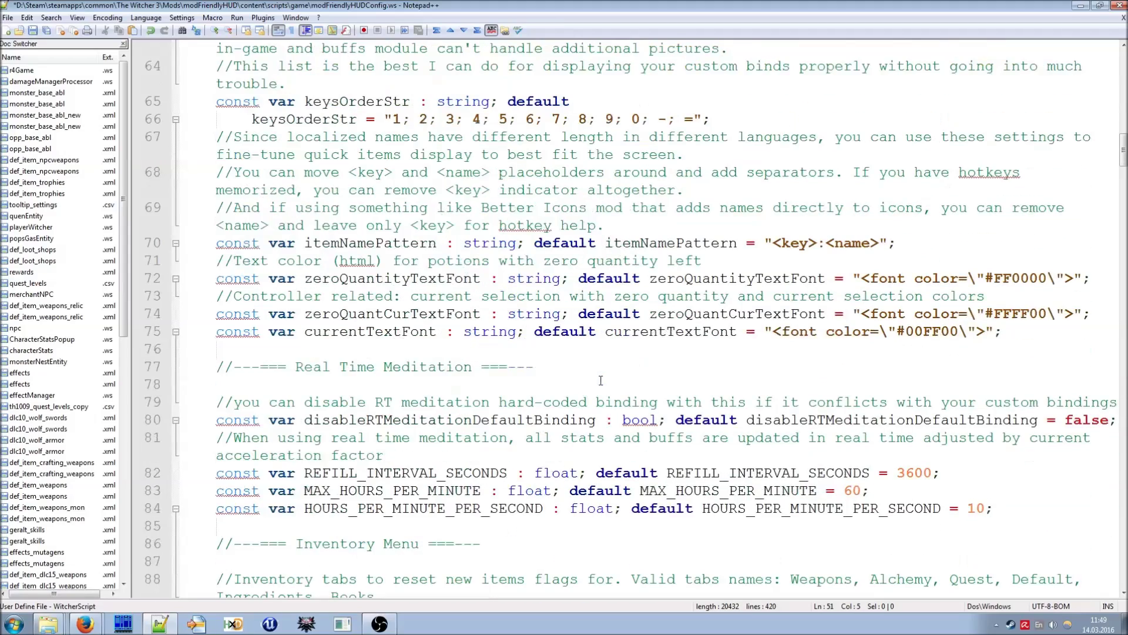
scroll(601, 380, "down", 5)
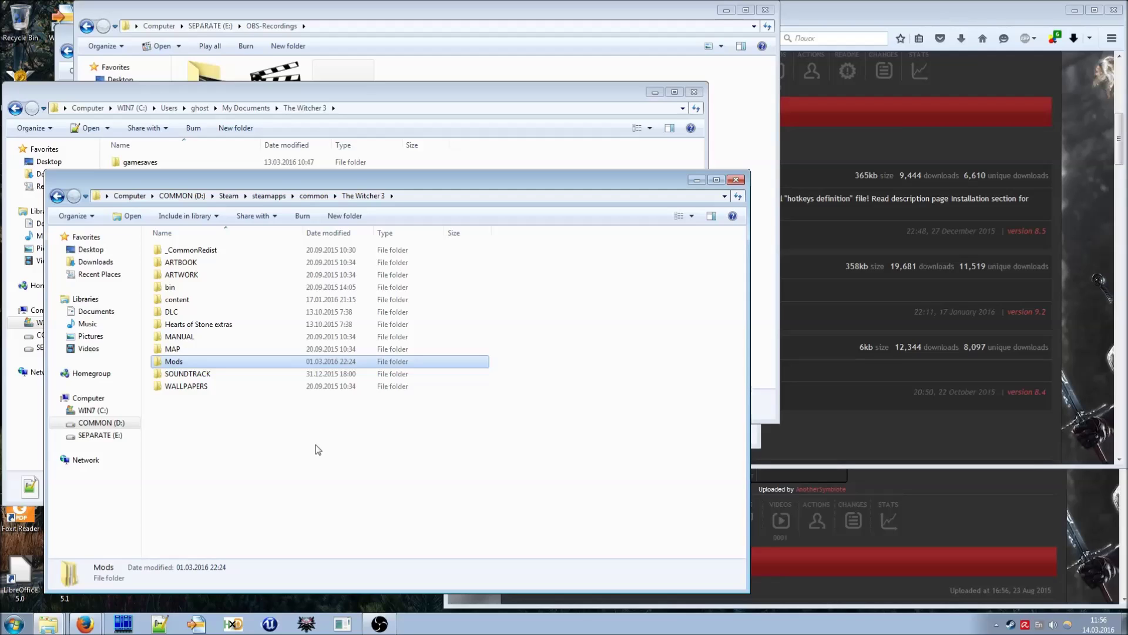
Step: Open the input XML file from the game's bin\config\r4game\user_config_matrix\pc folder
double_click(170, 288)
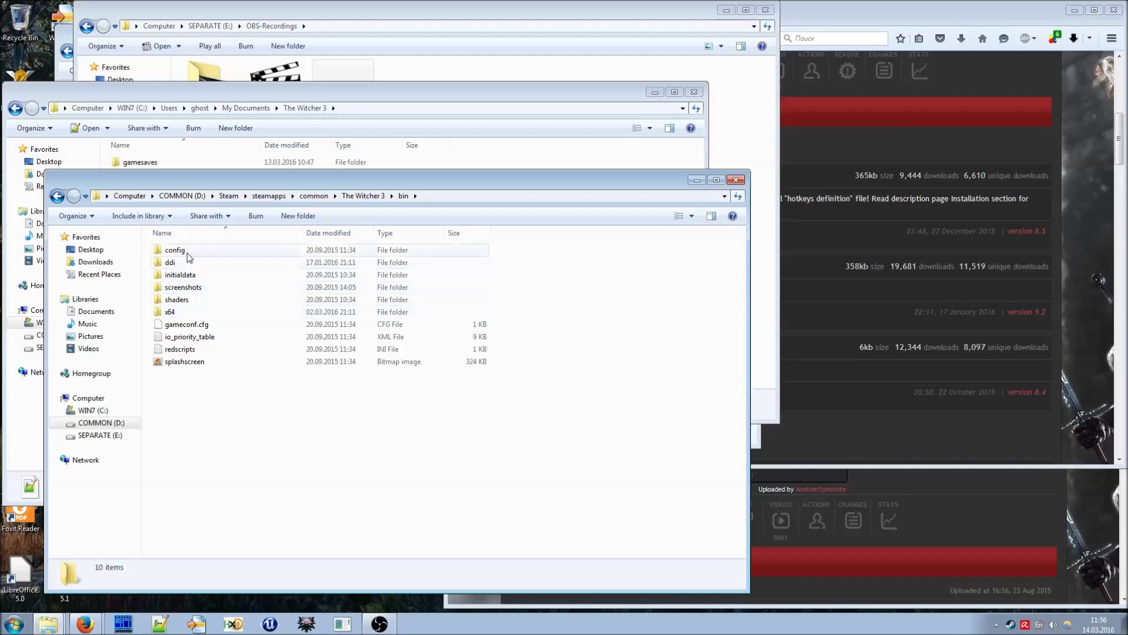
double_click(187, 253)
double_click(187, 275)
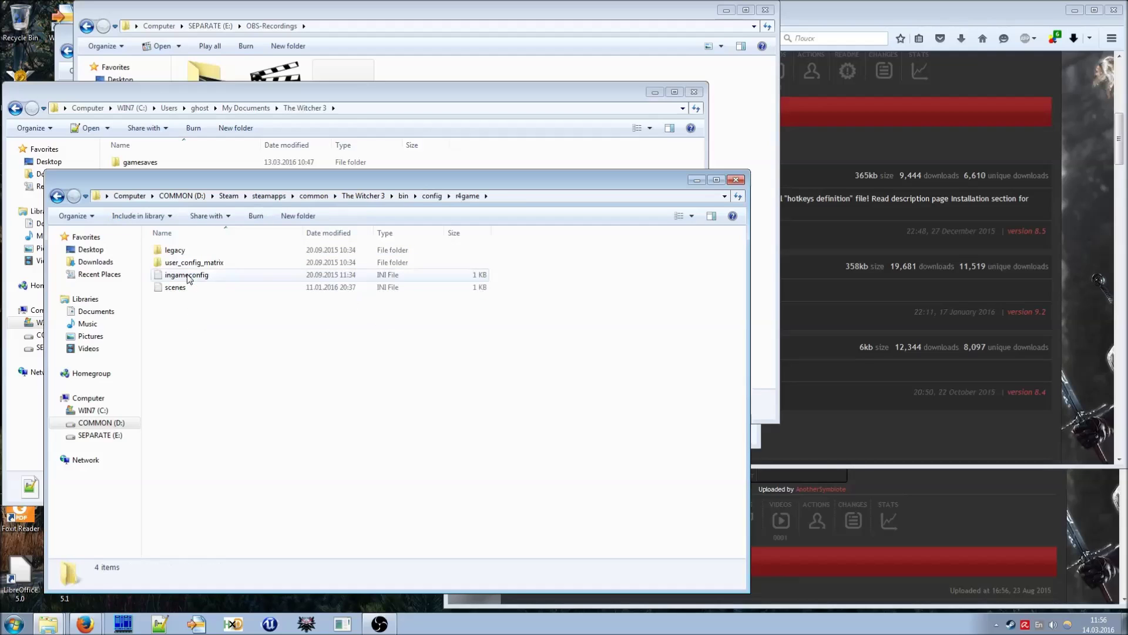
double_click(187, 265)
double_click(182, 252)
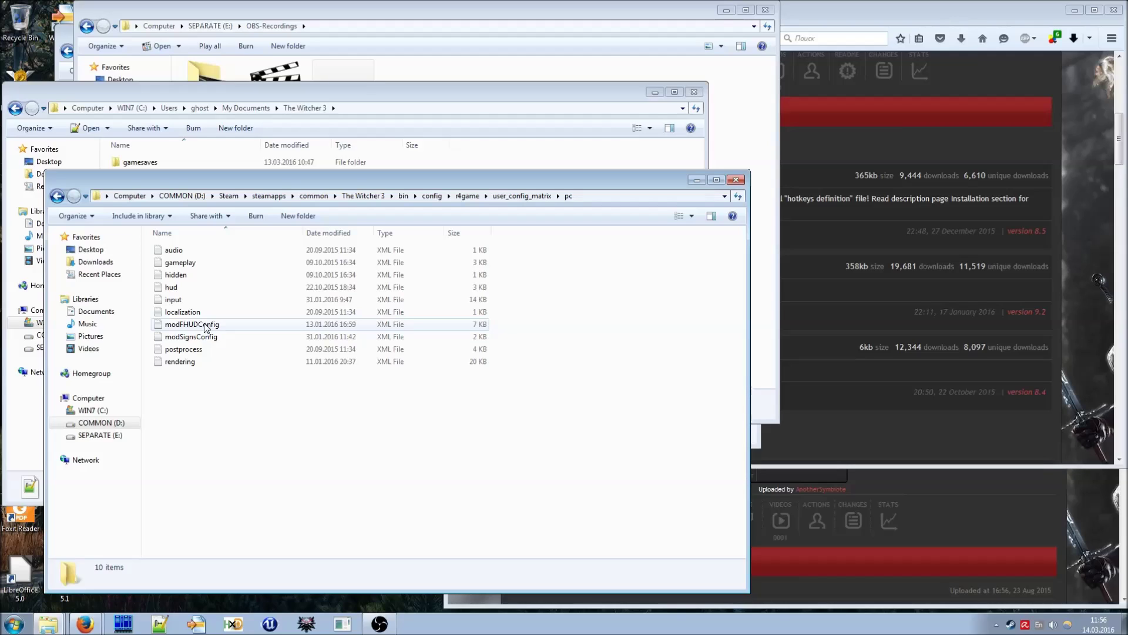
left_click(210, 301)
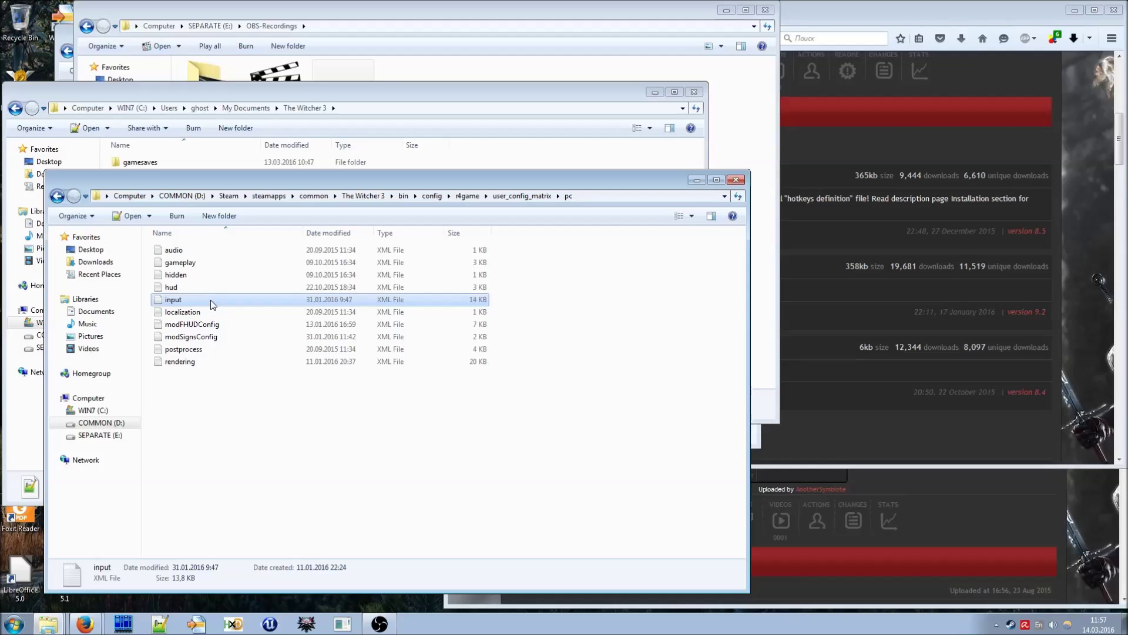
double_click(212, 302)
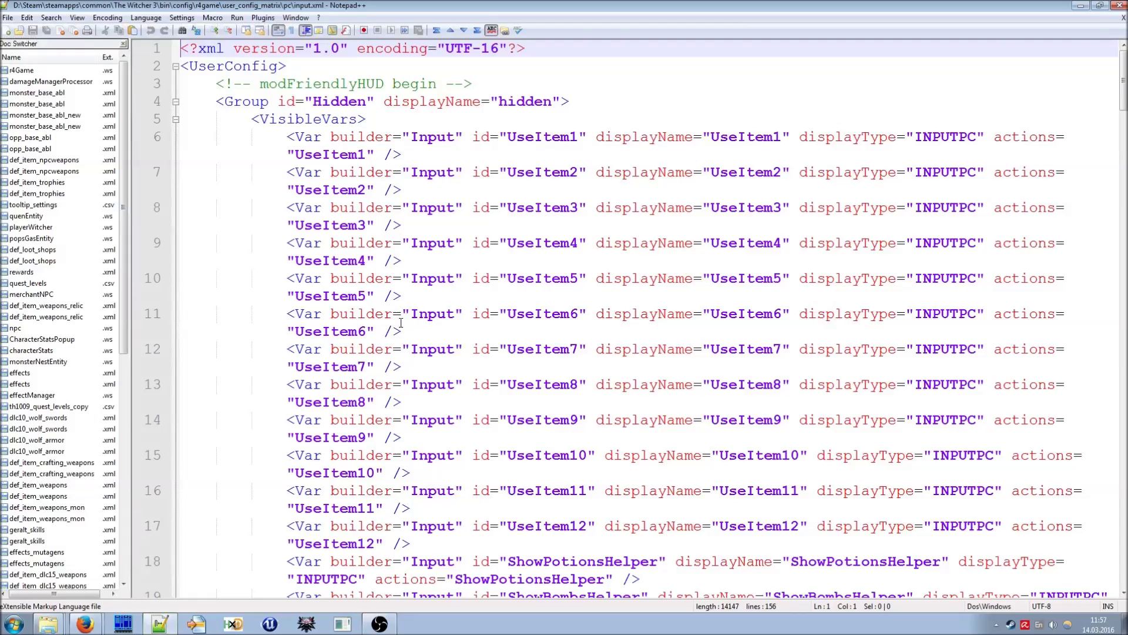
Step: Examine the sections of input.xml enclosed by the modFriendlyHUD begin and end comments, in both the Hidden and PCInput groups
double_click(314, 81)
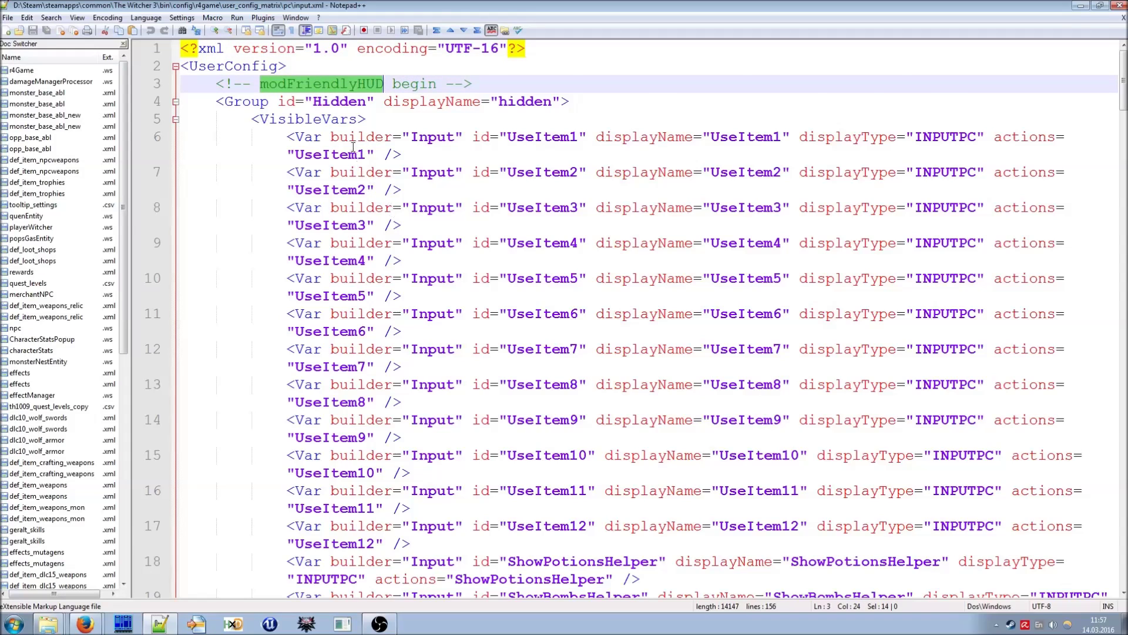
scroll(390, 251, "down", 5)
scroll(372, 219, "up", 5)
scroll(352, 244, "down", 15)
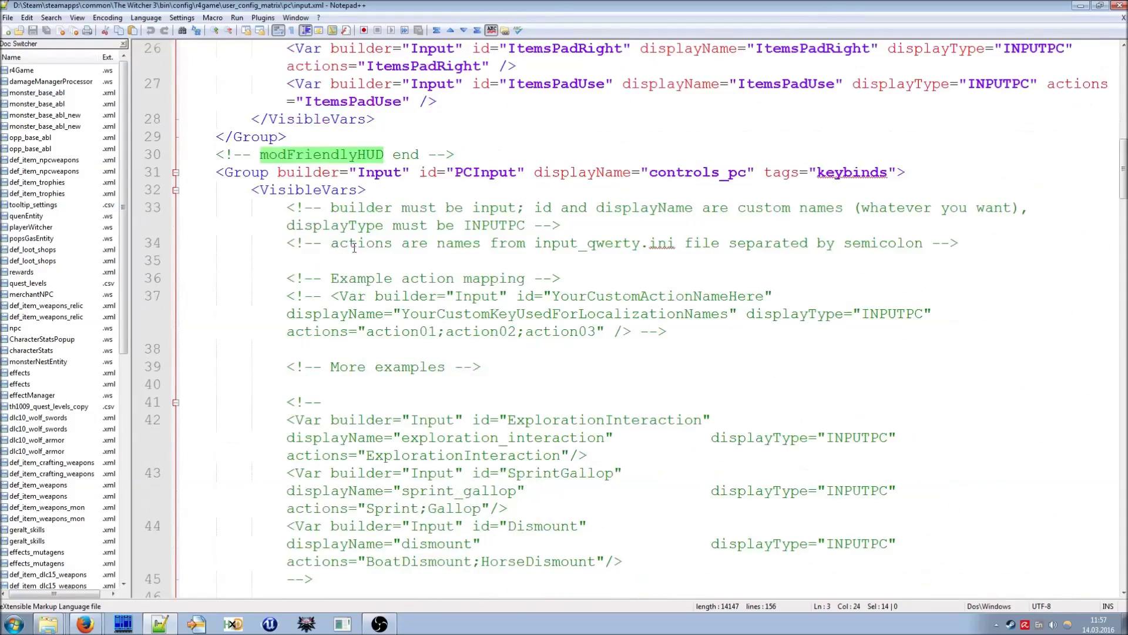
key("F3")
scroll(400, 203, "down", 1)
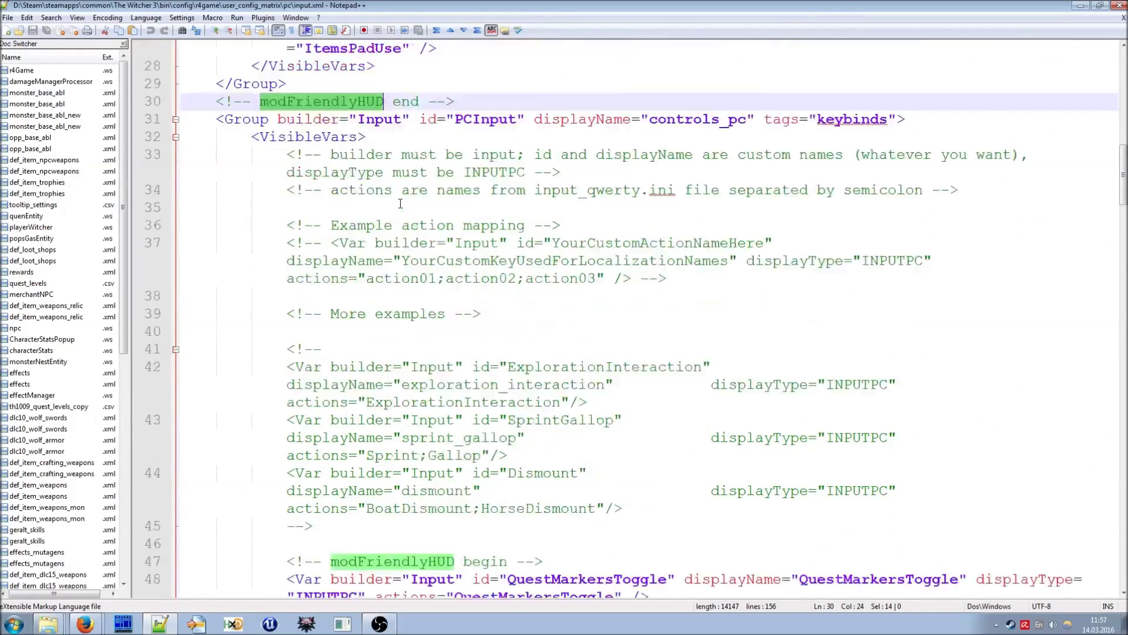
scroll(400, 203, "down", 8)
key("F3")
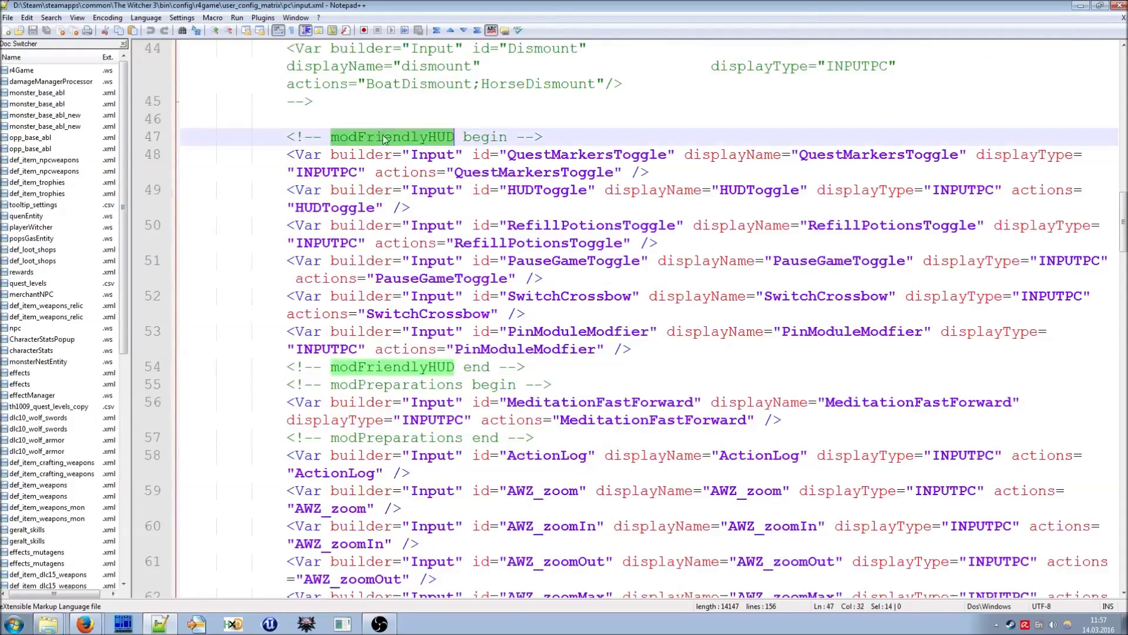
left_click(411, 358)
scroll(419, 277, "up", 3)
double_click(403, 296)
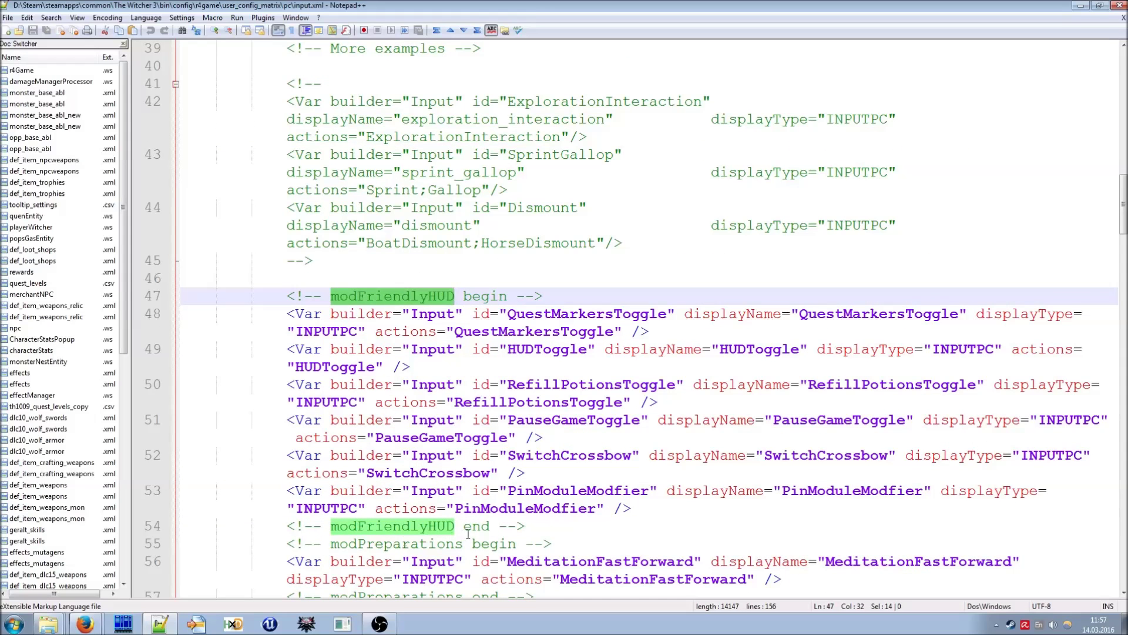
double_click(451, 528)
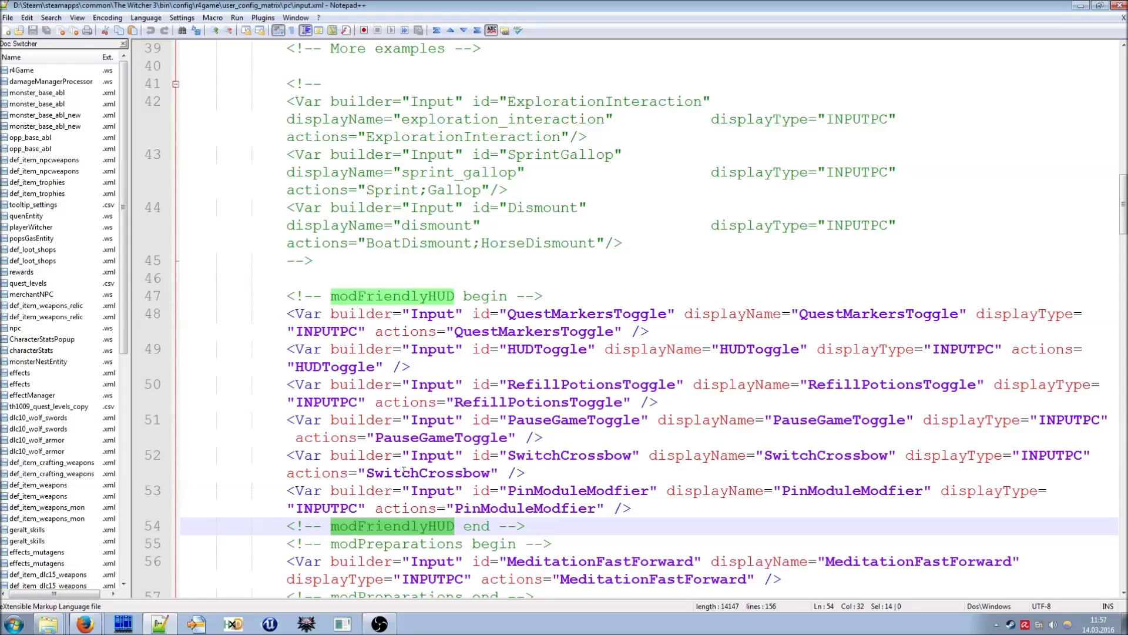
Step: Open modFHUDConfig.xml from the same pc folder and review its HUD, markers, meditation and map groups
left_click(238, 326)
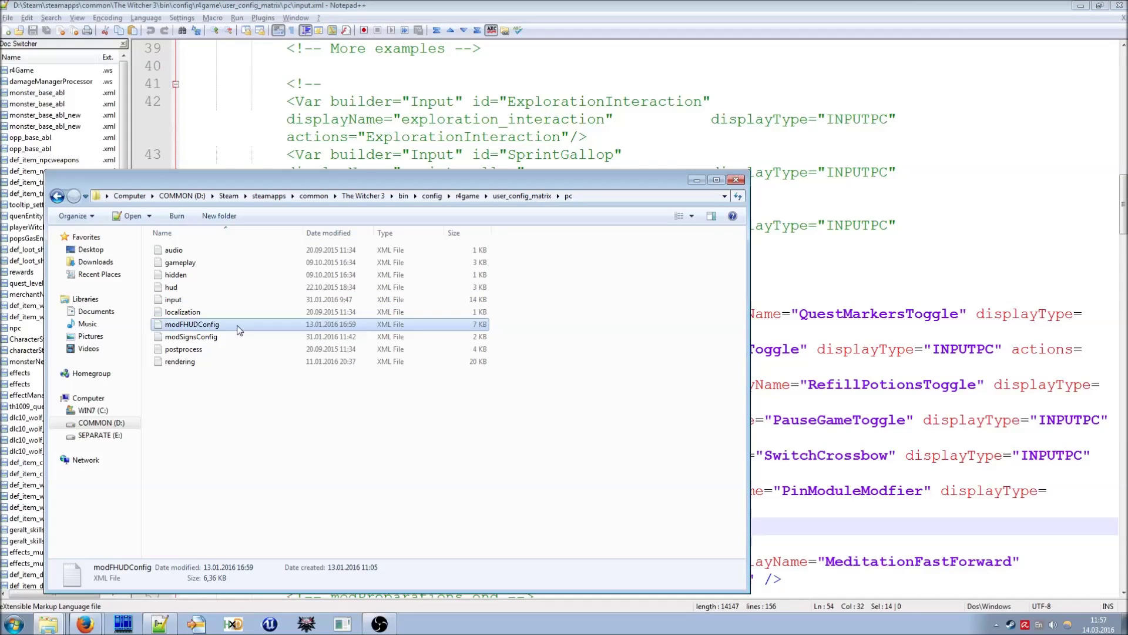
double_click(238, 327)
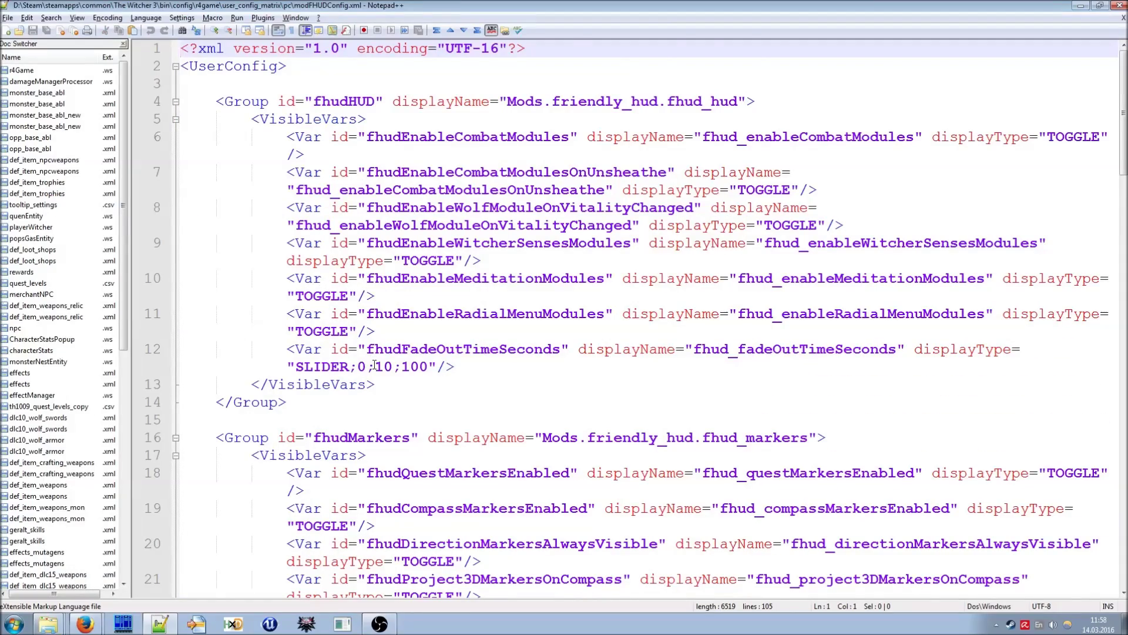
scroll(374, 365, "down", 16)
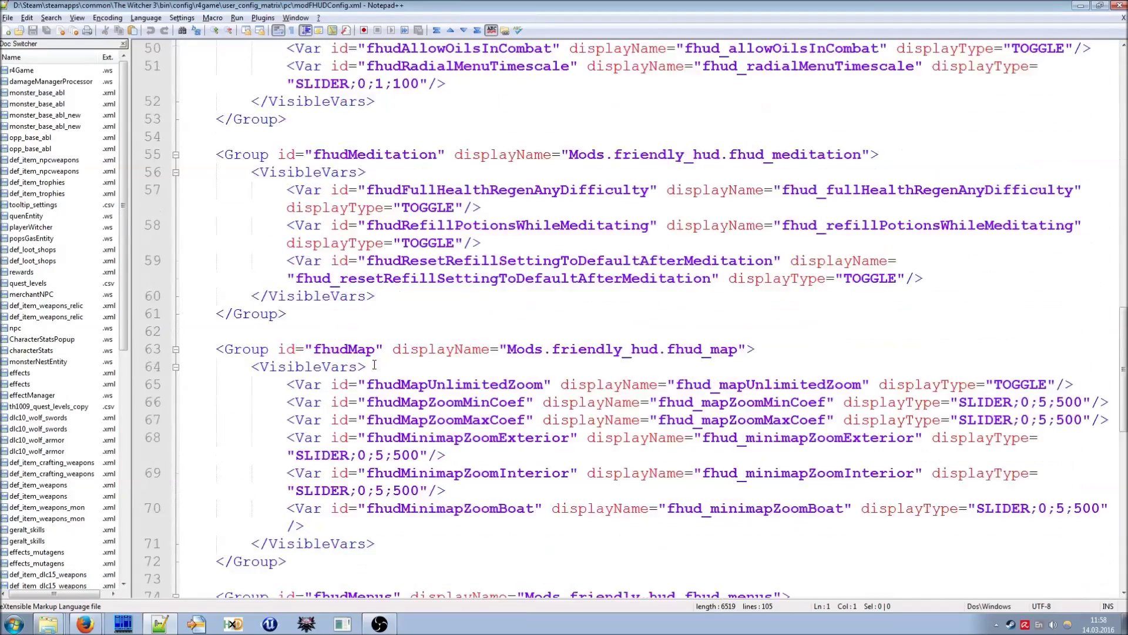
scroll(374, 365, "up", 16)
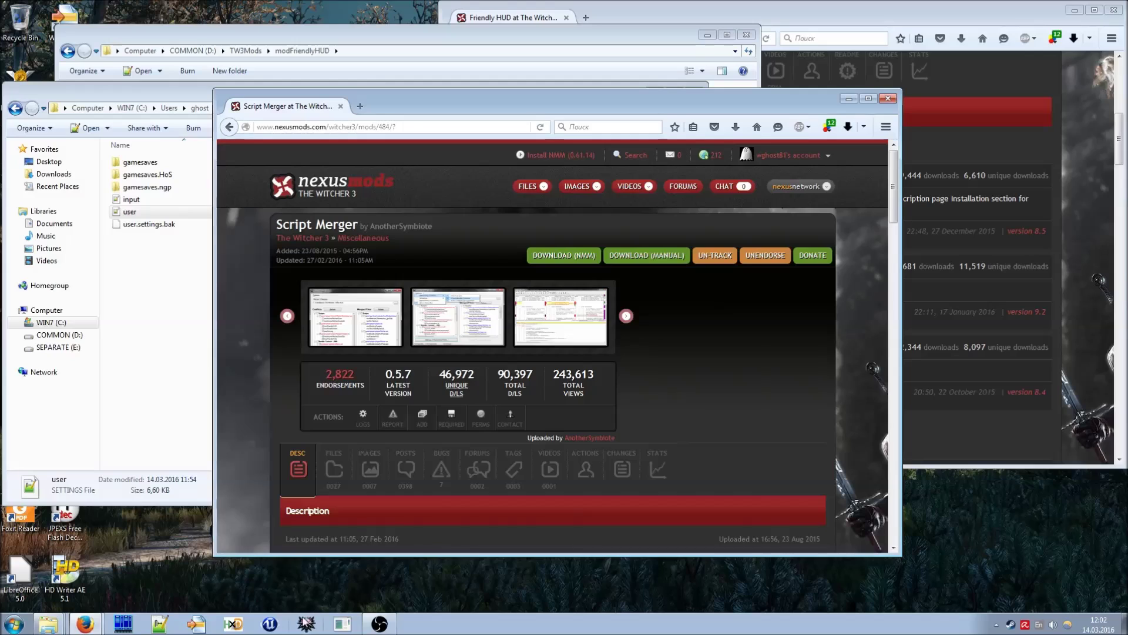
Step: Launch Script Merger and delete the existing merge of game\components\inventoryComponent.ws
left_click(306, 623)
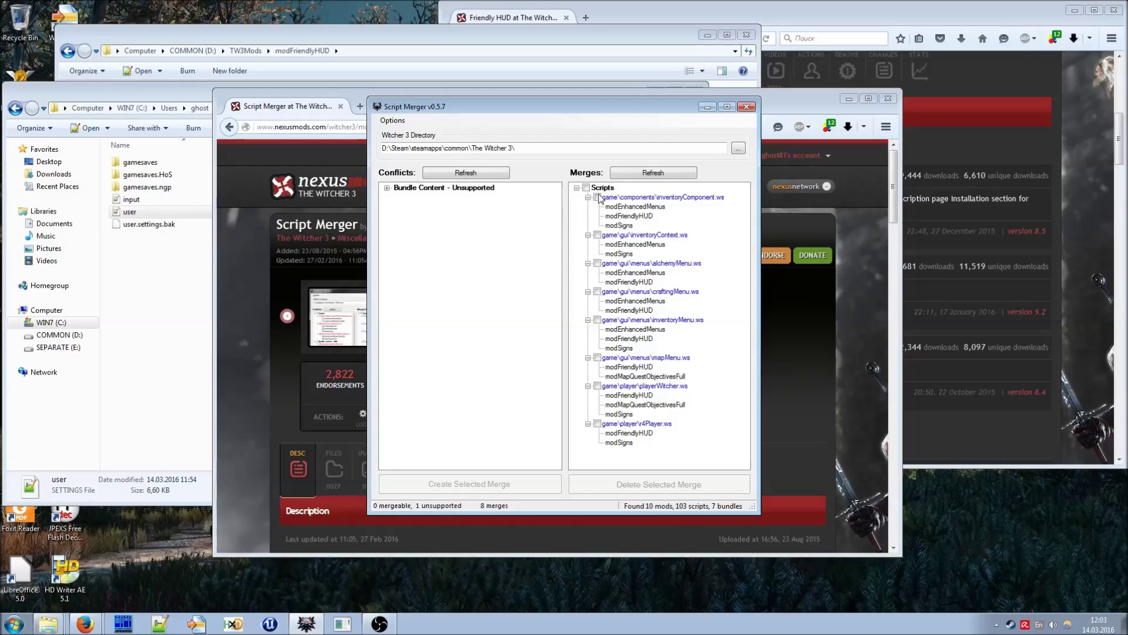
left_click(597, 196)
left_click(635, 485)
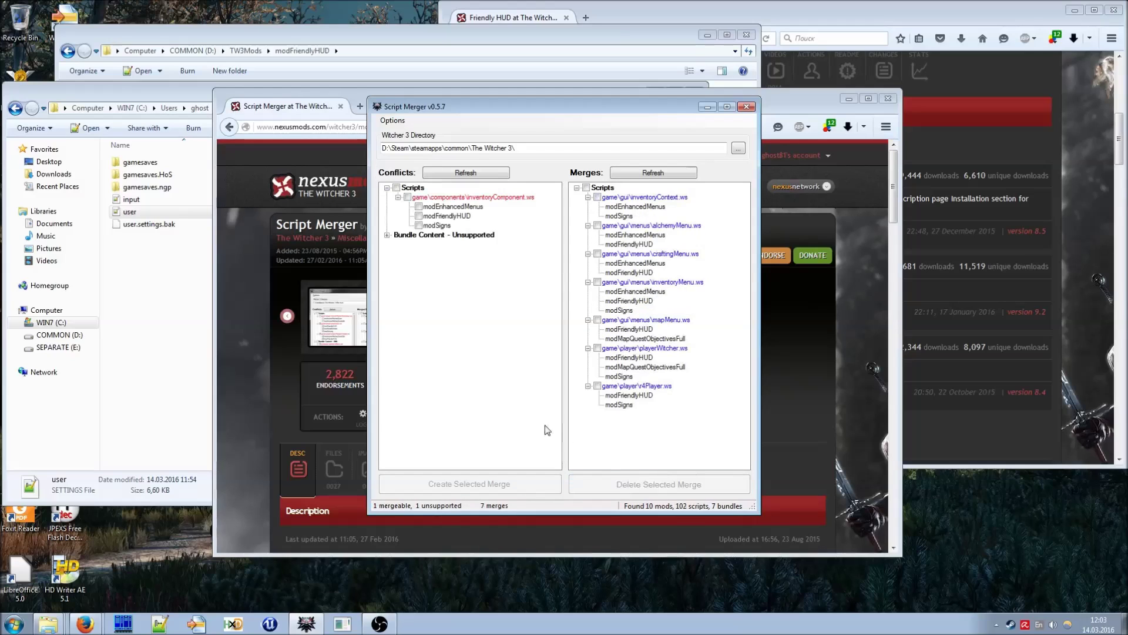
Step: Merge the conflicting inventoryComponent.ws scripts of modEnhancedMenus, modFriendlyHUD and modSigns, accepting the conflict summaries and merge reports
left_click(408, 198)
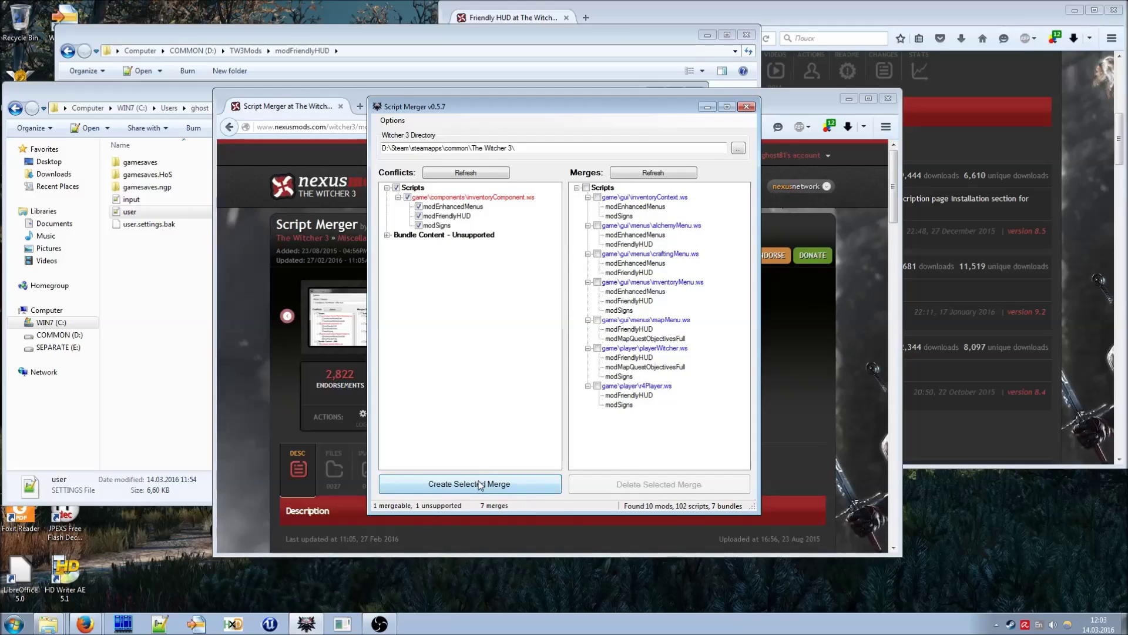
left_click(479, 484)
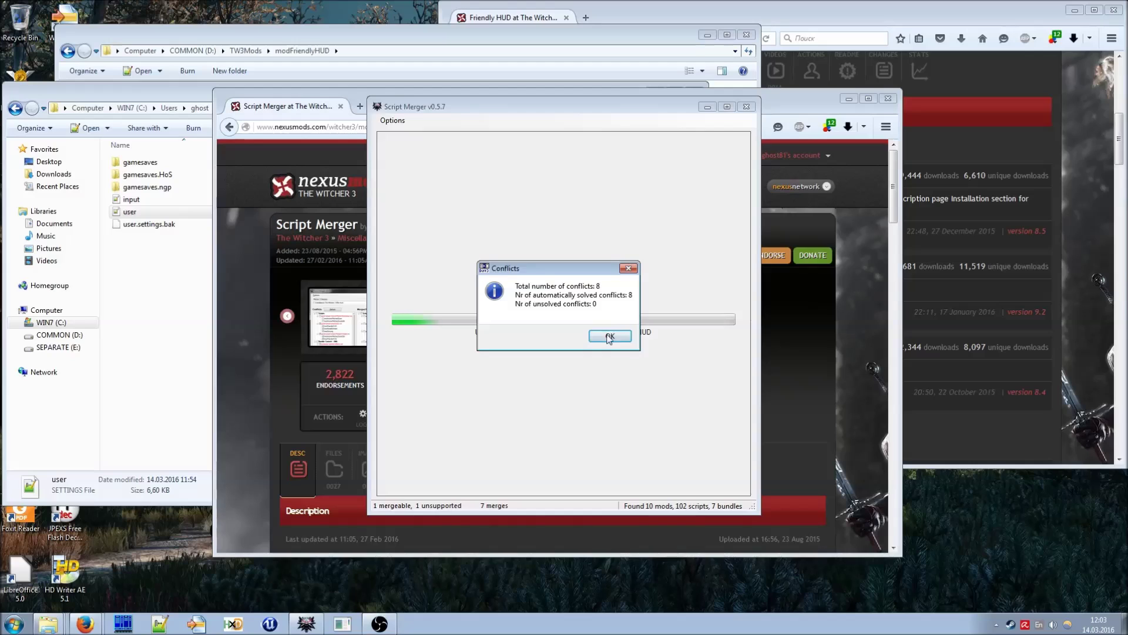
left_click(611, 336)
left_click(708, 405)
key("Return")
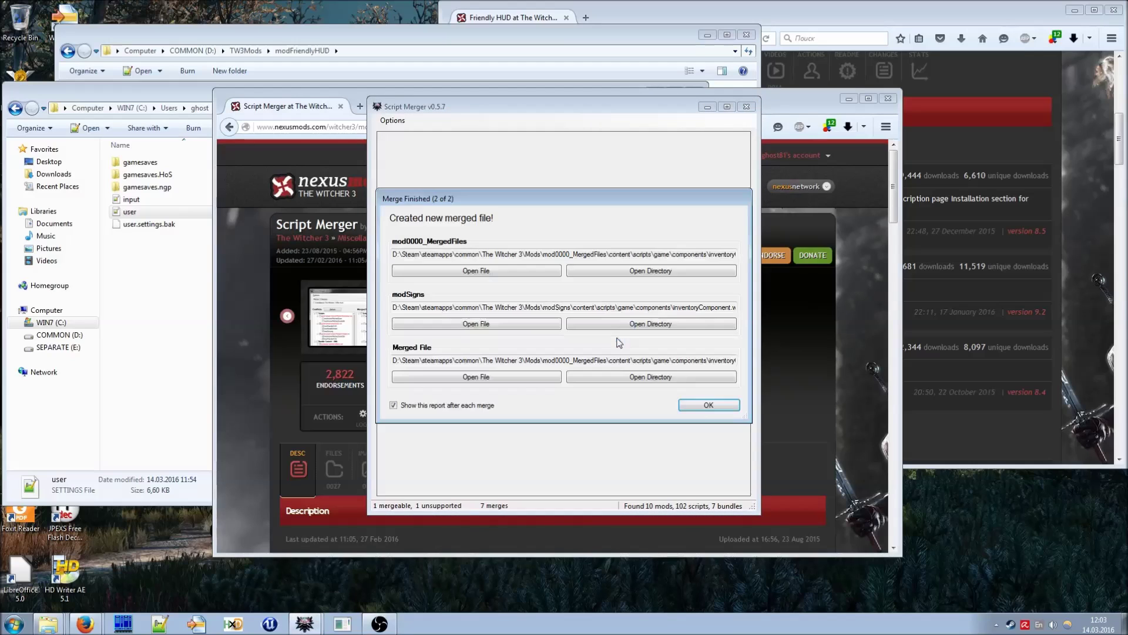
left_click(704, 405)
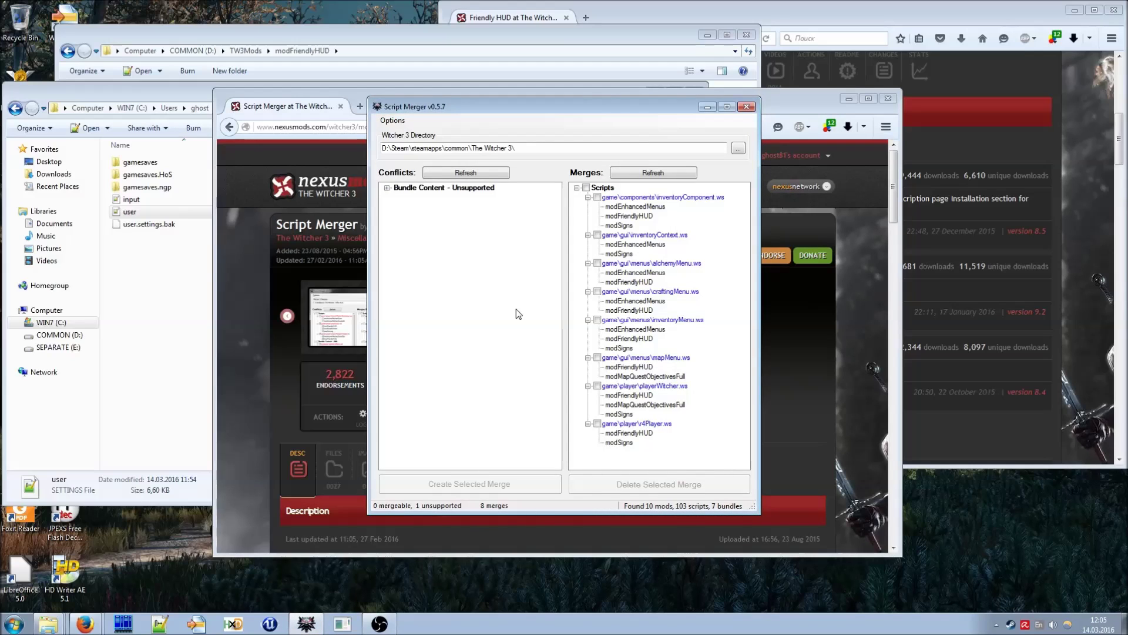